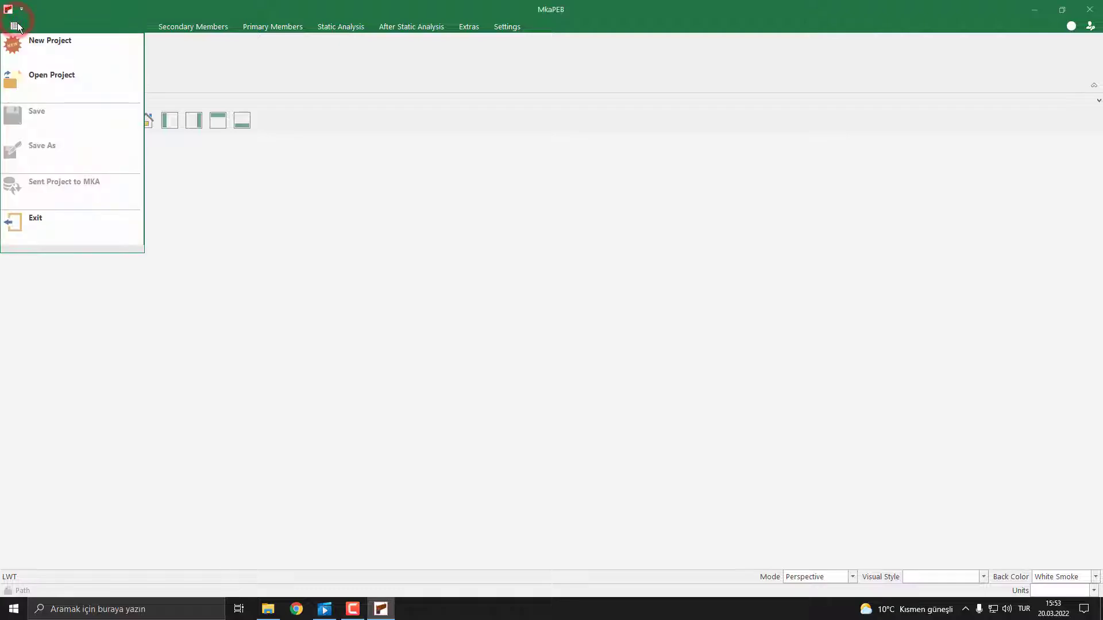
Create a new project named "Portal Frame Columns" in the projects directory and open it.
left_click(96, 45)
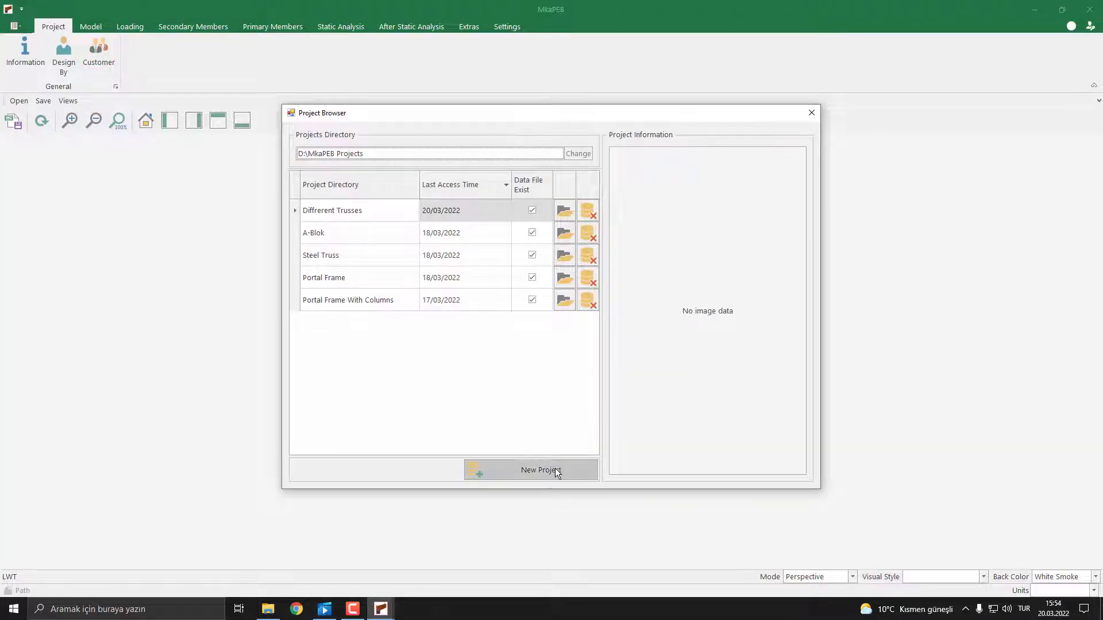
left_click(555, 470)
left_click(357, 212)
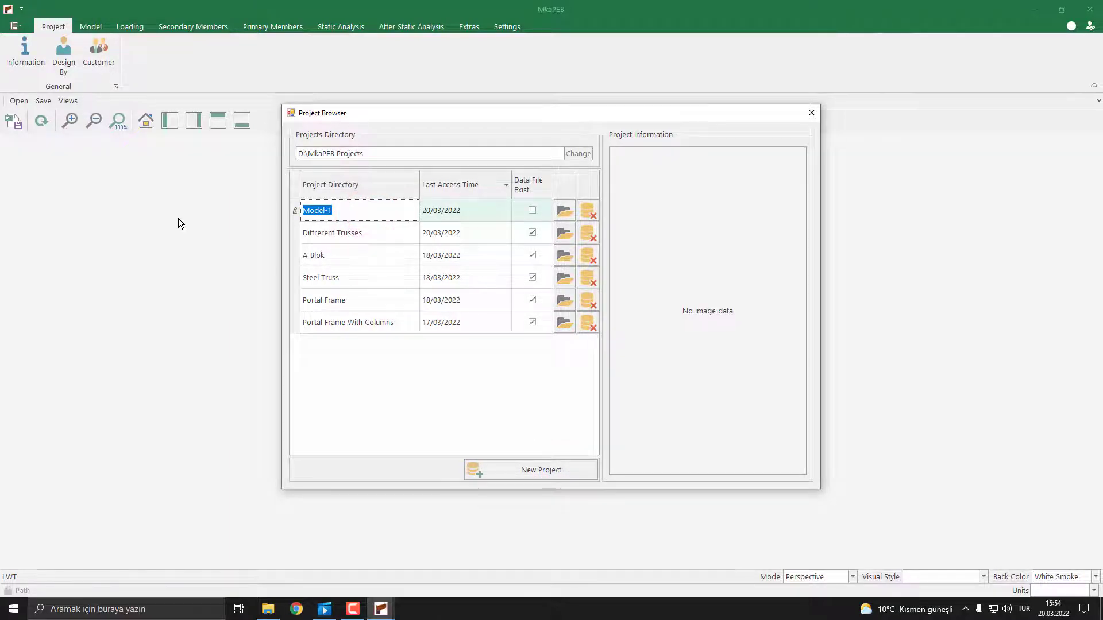
type("Portal Frame Columns")
left_click(566, 211)
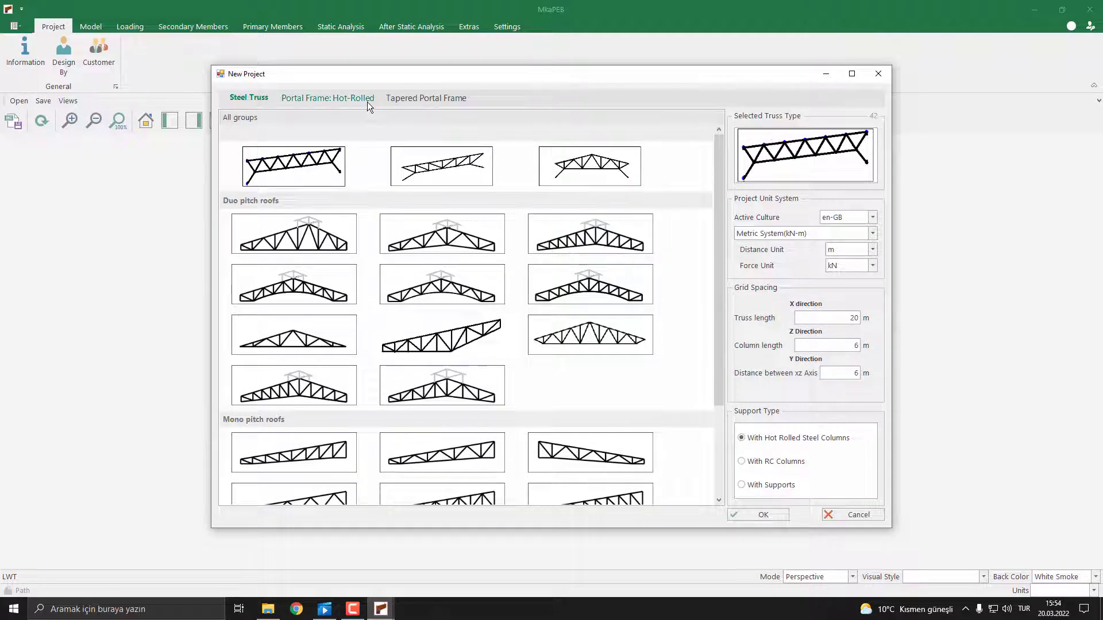
Generate a hot-rolled portal frame using the second duo pitch roof type, keeping the default grid spacing and hot rolled steel columns.
left_click(368, 101)
left_click(473, 289)
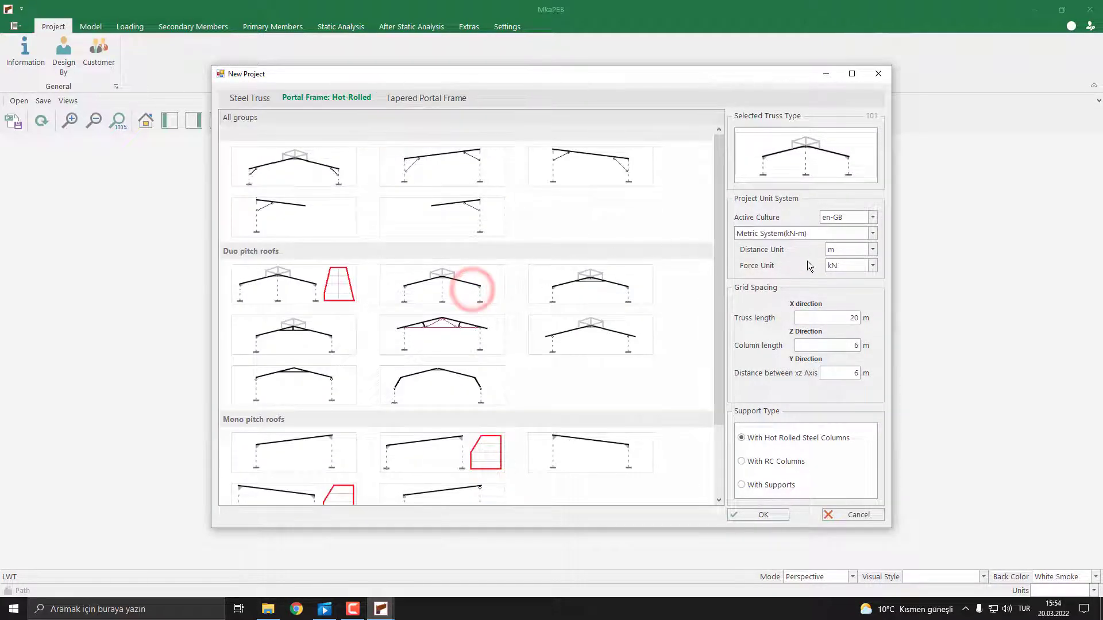
left_click(758, 518)
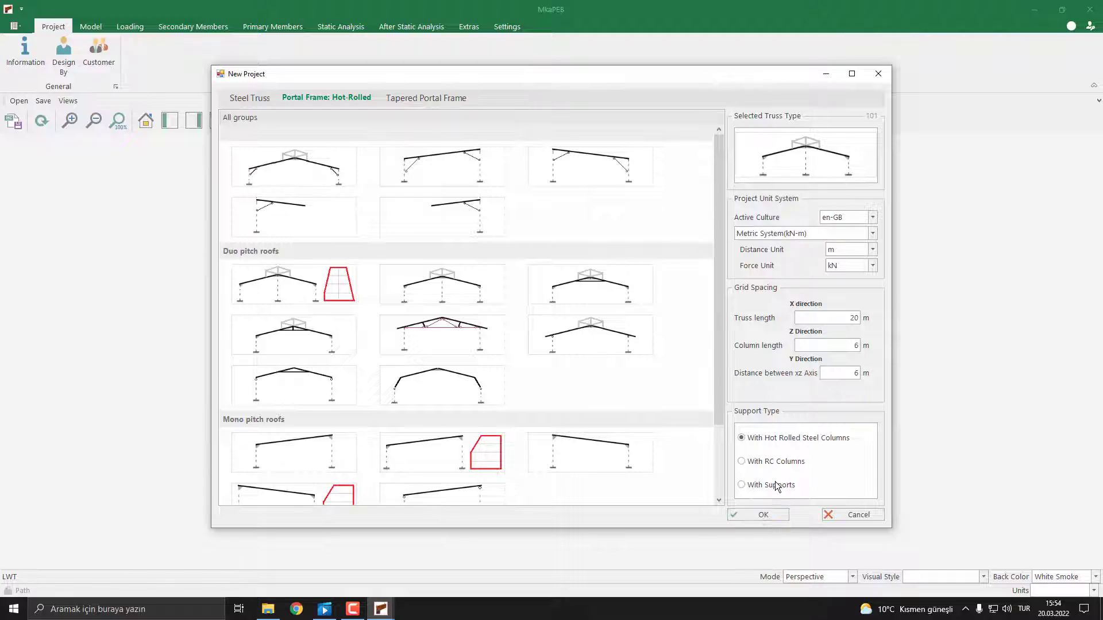
left_click(754, 517)
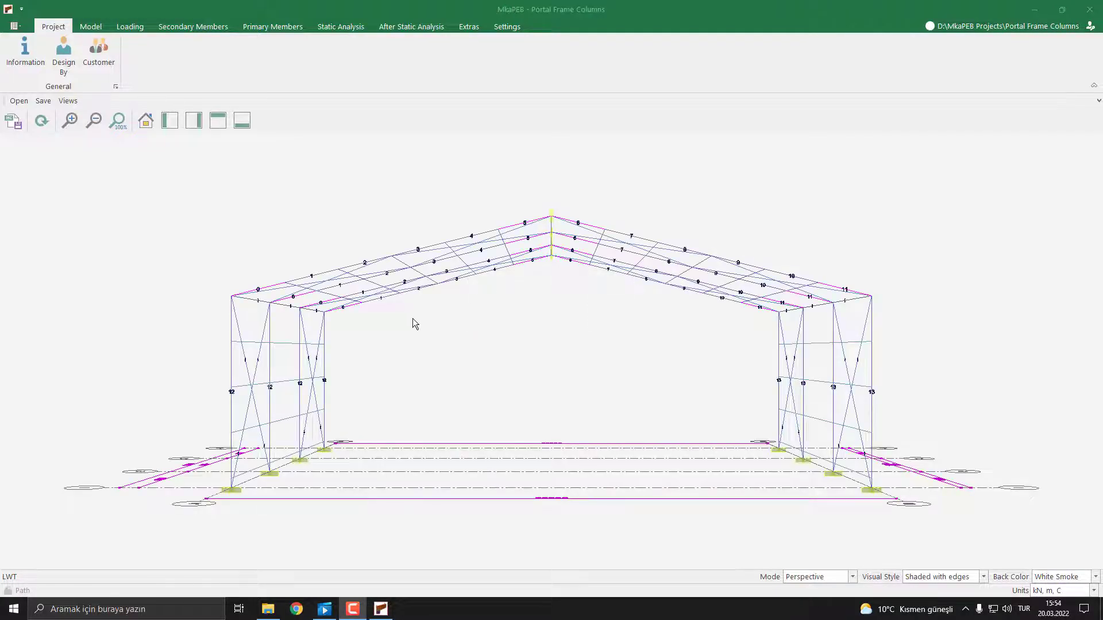
Open the main column cross-section settings and select the 0.0M and 20.0M nodes on reference axis xz-2.
middle_click_drag(412, 319, 459, 283)
scroll(472, 330, "down", 4)
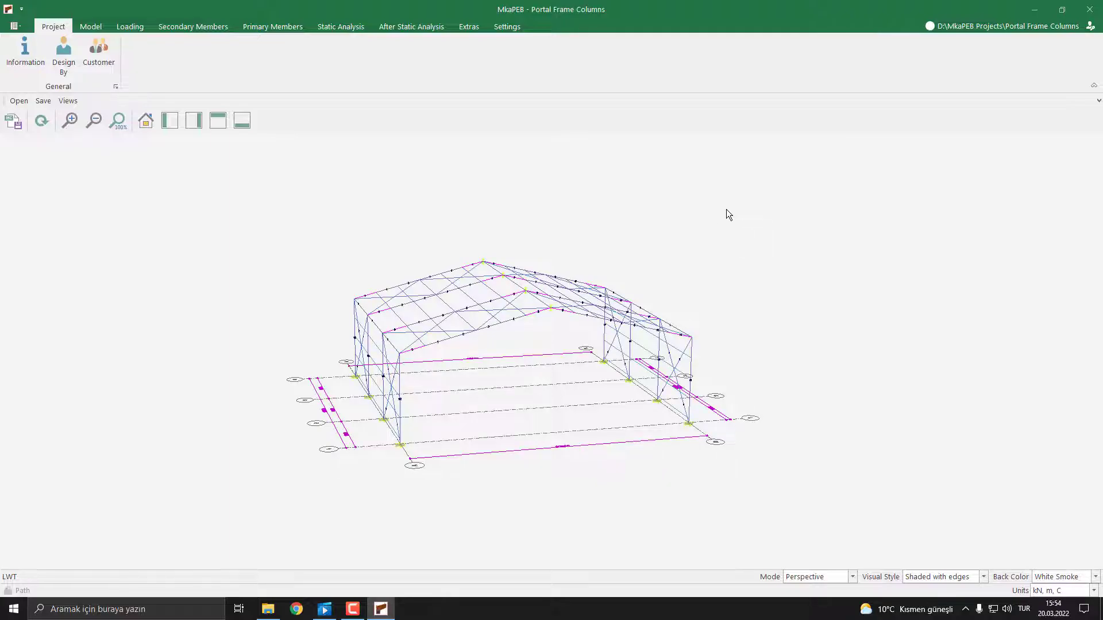
left_click(274, 26)
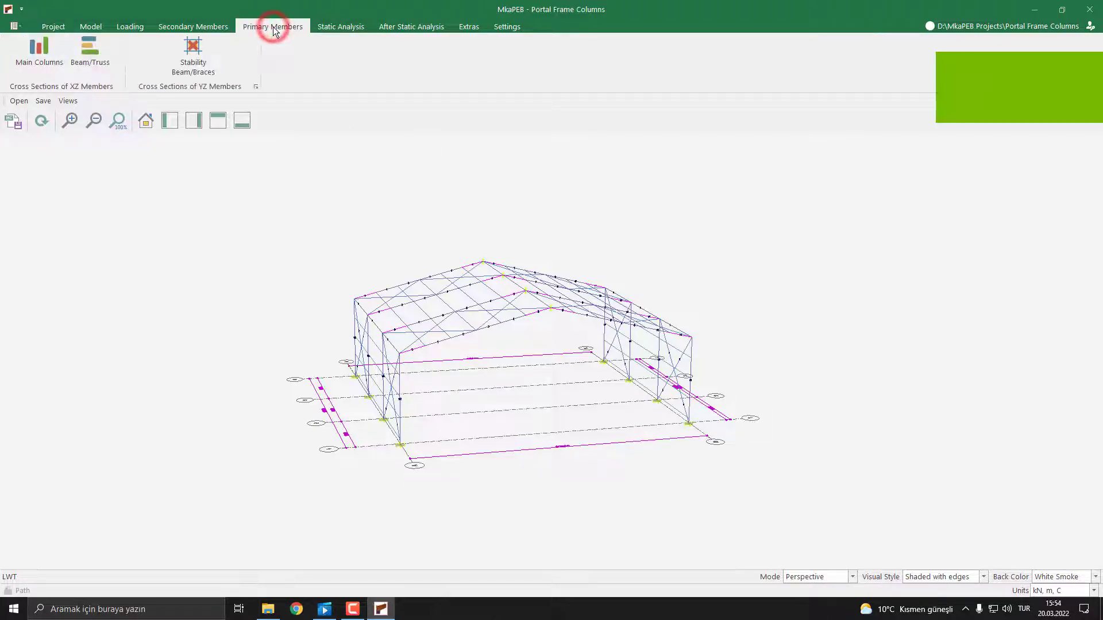
left_click(41, 70)
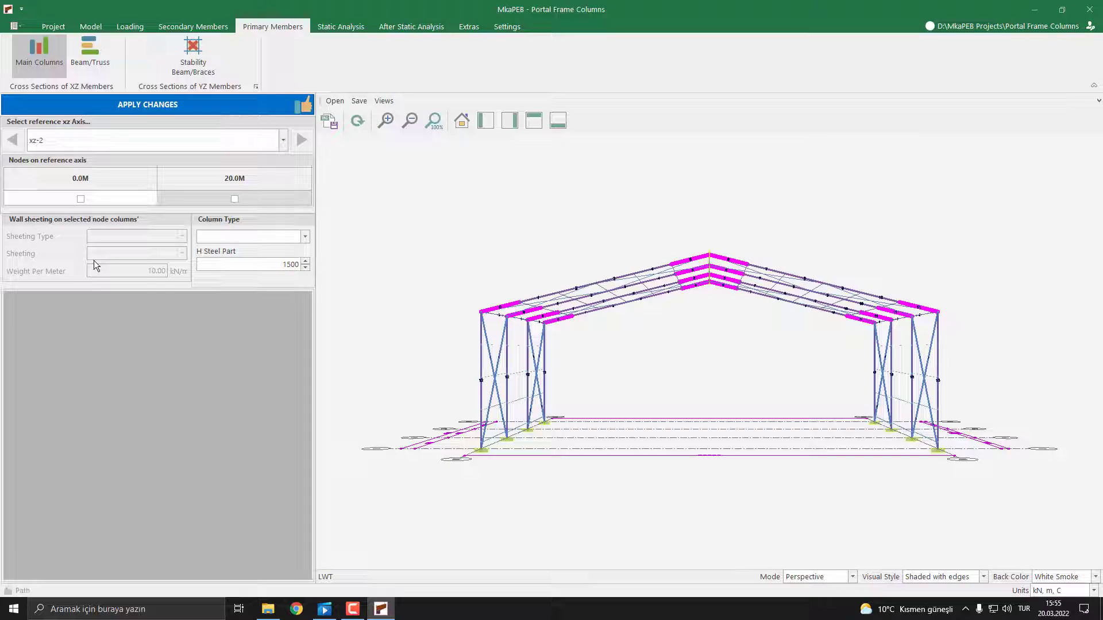
left_click(248, 140)
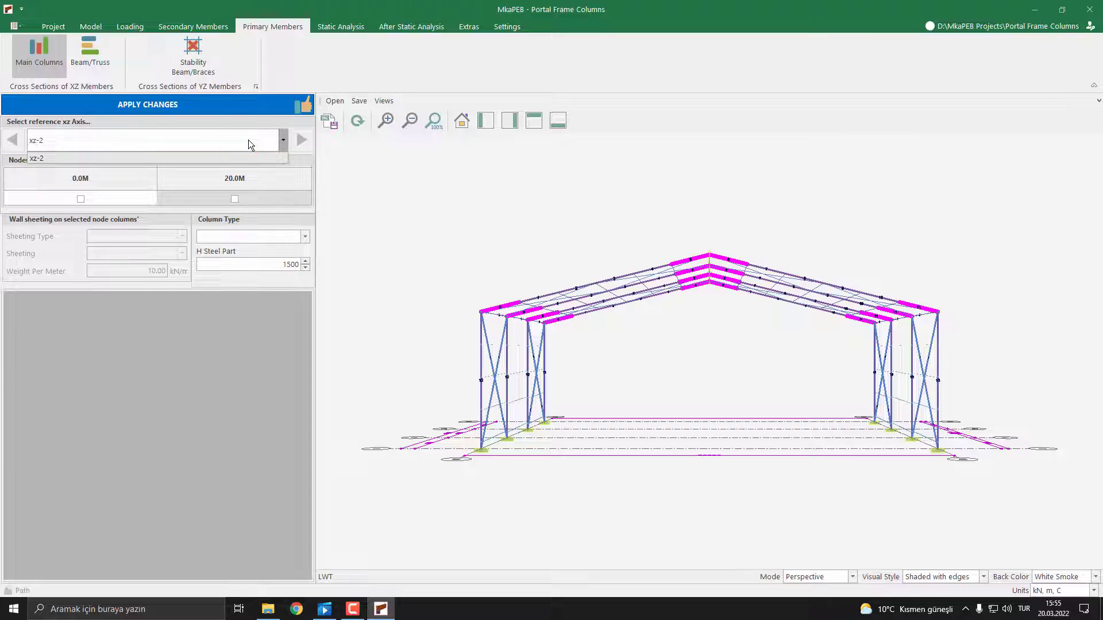
left_click(248, 139)
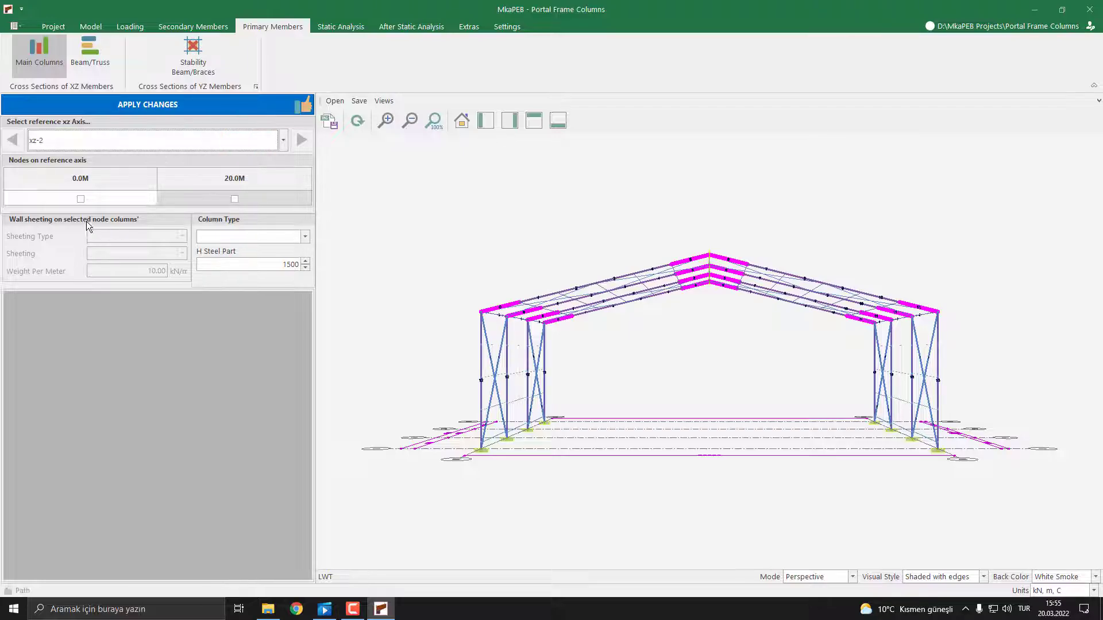
left_click(81, 199)
middle_click_drag(471, 271, 491, 344)
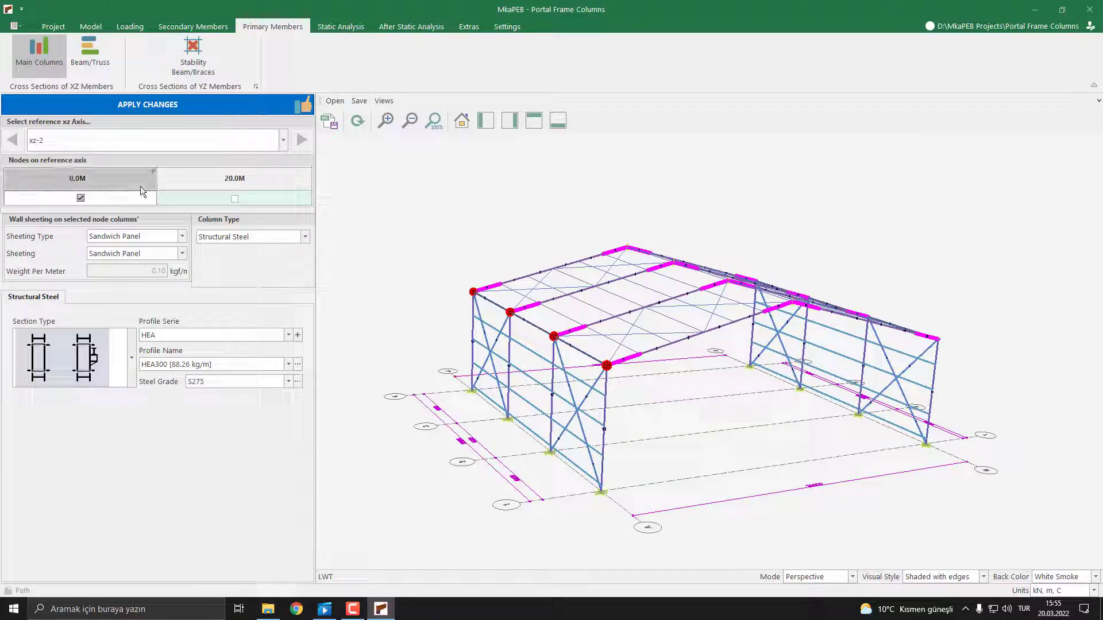
left_click(234, 199)
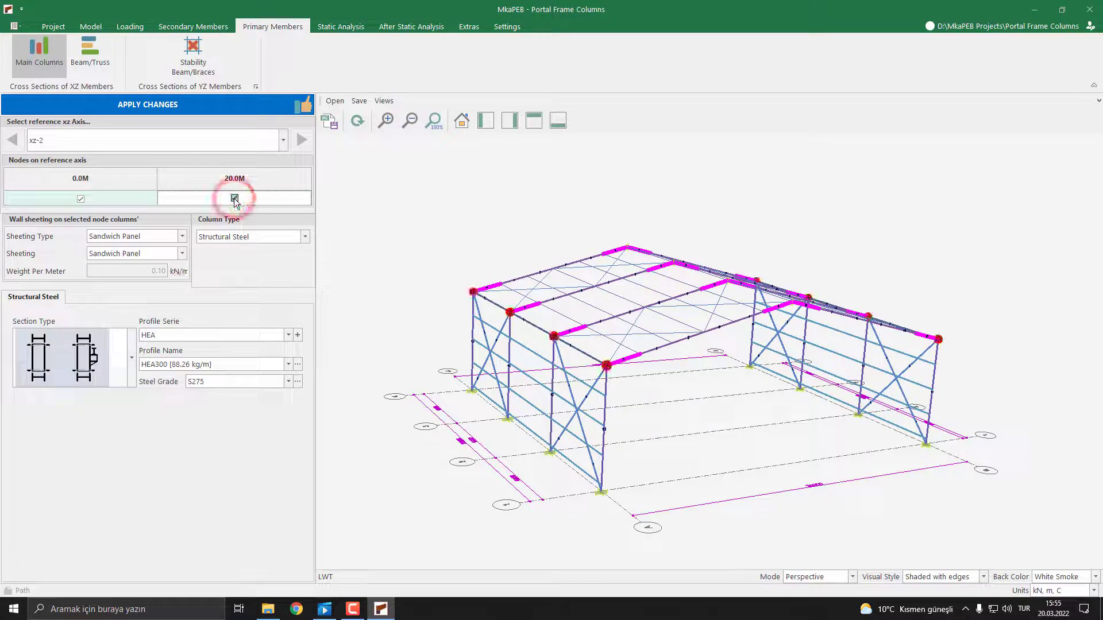
Review the wall sheeting types for the selected columns and choose Sandwich Panel.
left_click(158, 235)
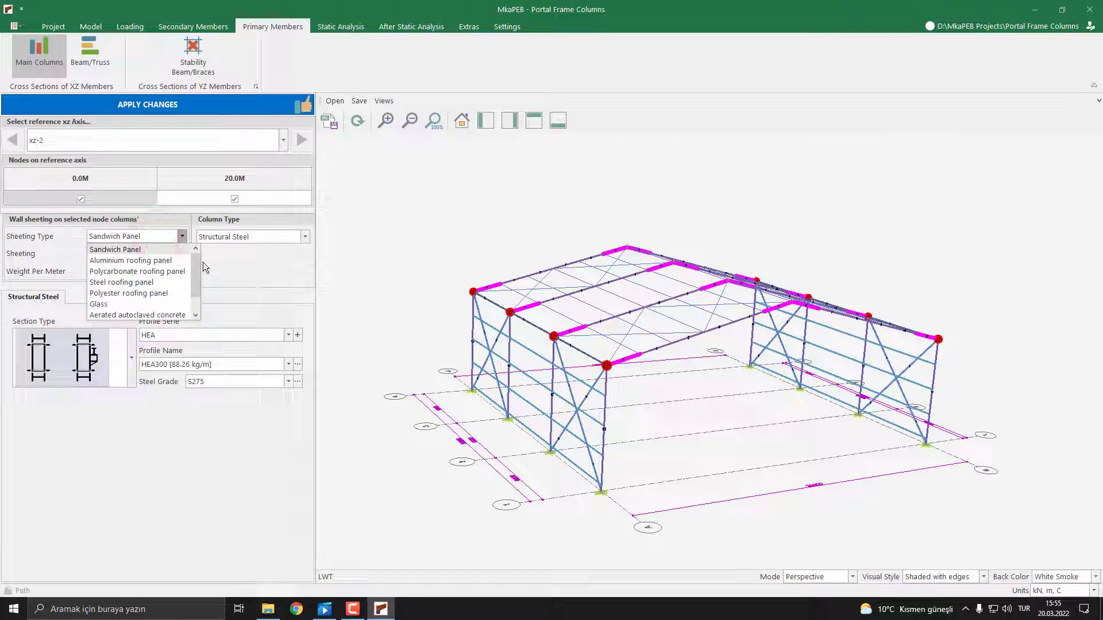
mouse_move(194, 262)
left_mouse_down()
mouse_move(193, 292)
mouse_move(199, 254)
left_mouse_up()
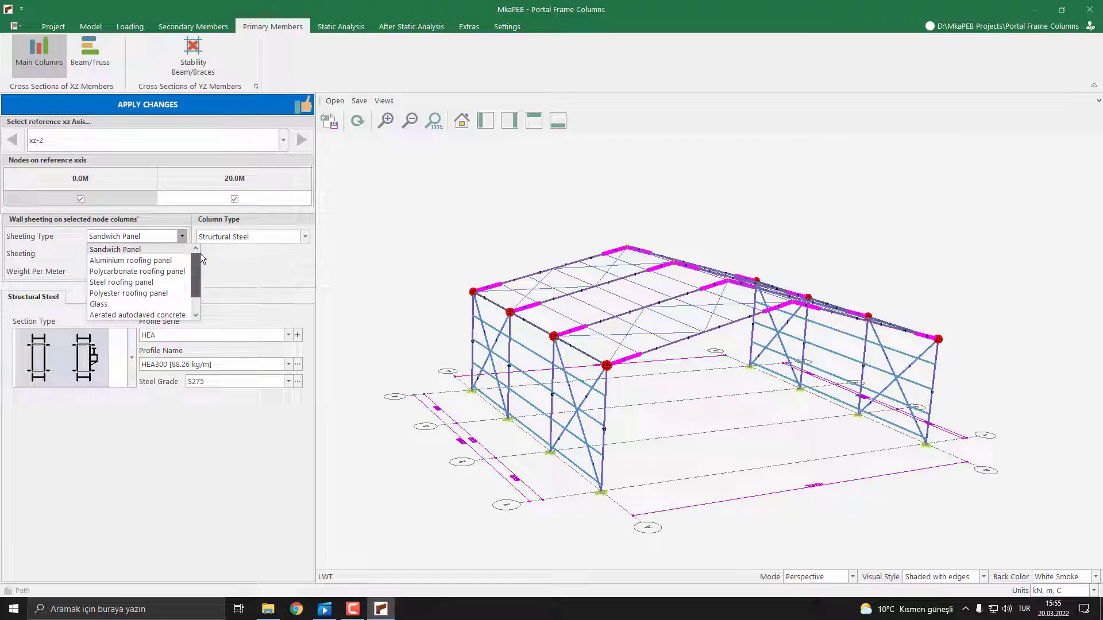
left_click(147, 251)
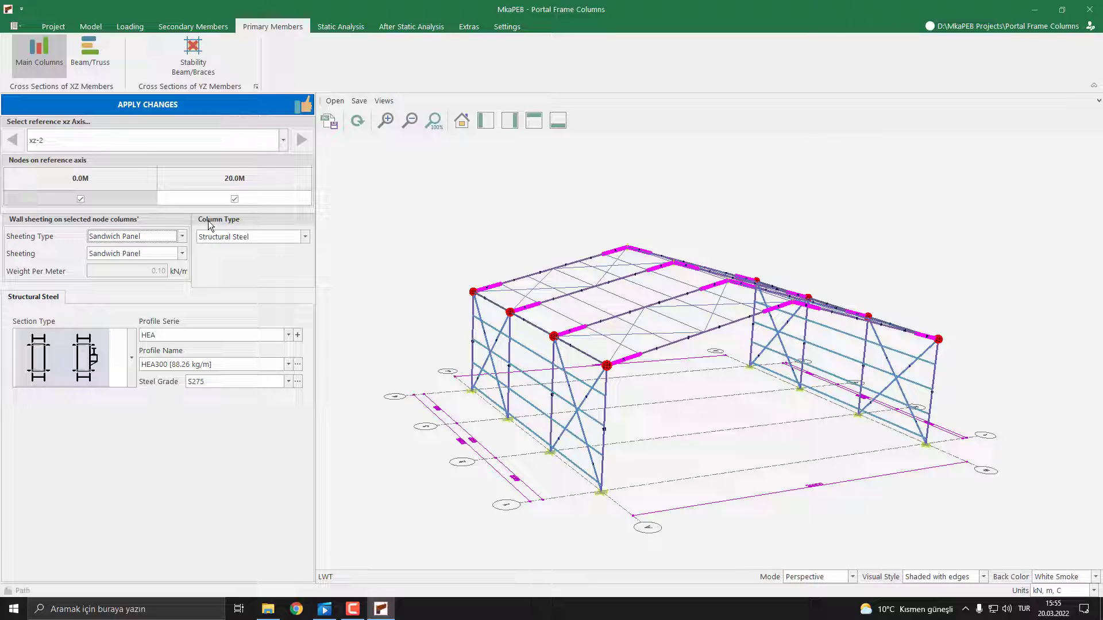
Choose Structural Steel as the column type and the single I-profile as its section type.
left_click(225, 240)
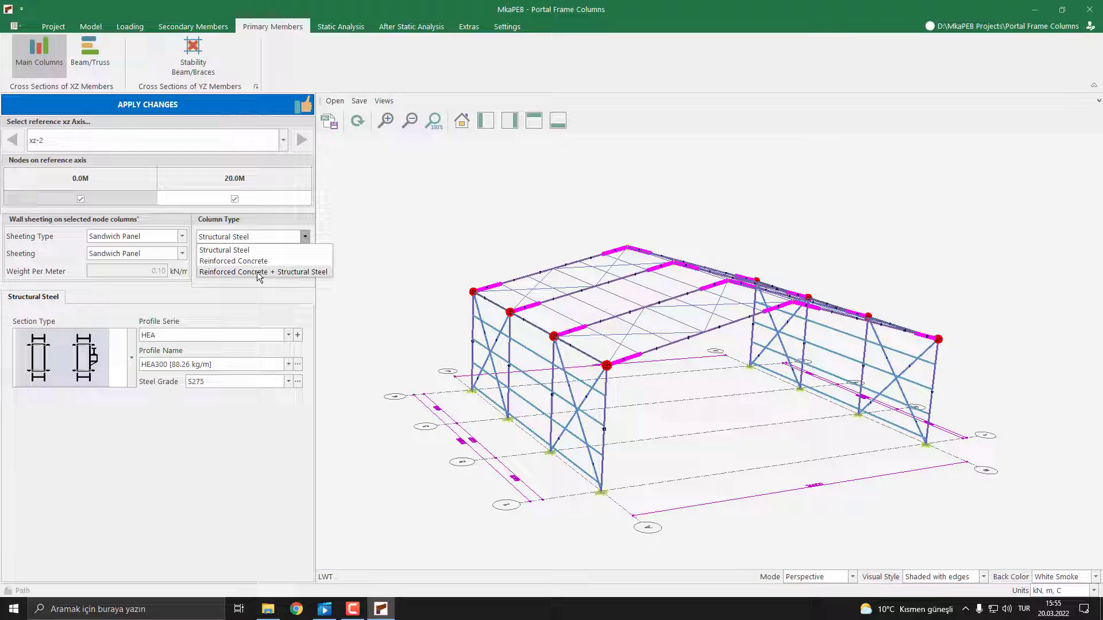
left_click(235, 253)
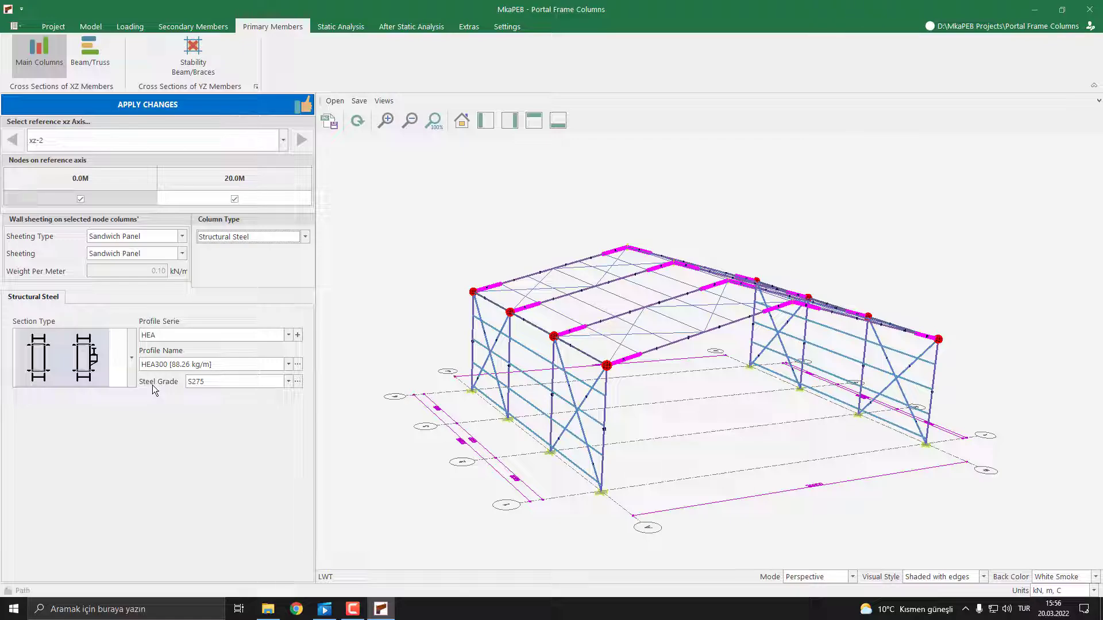
left_click(130, 360)
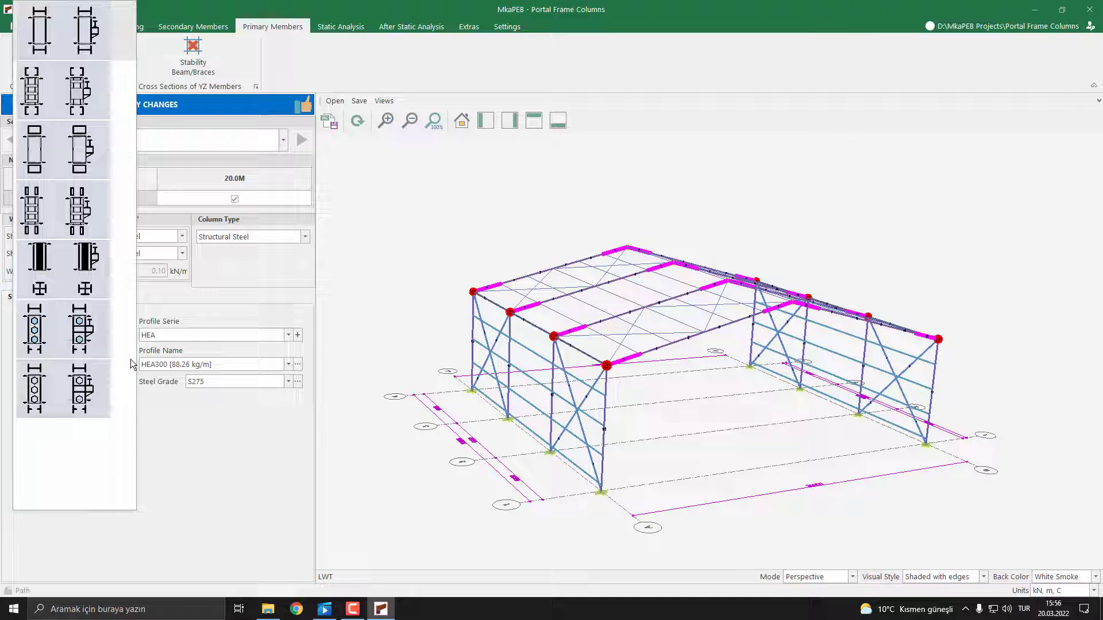
left_click(77, 48)
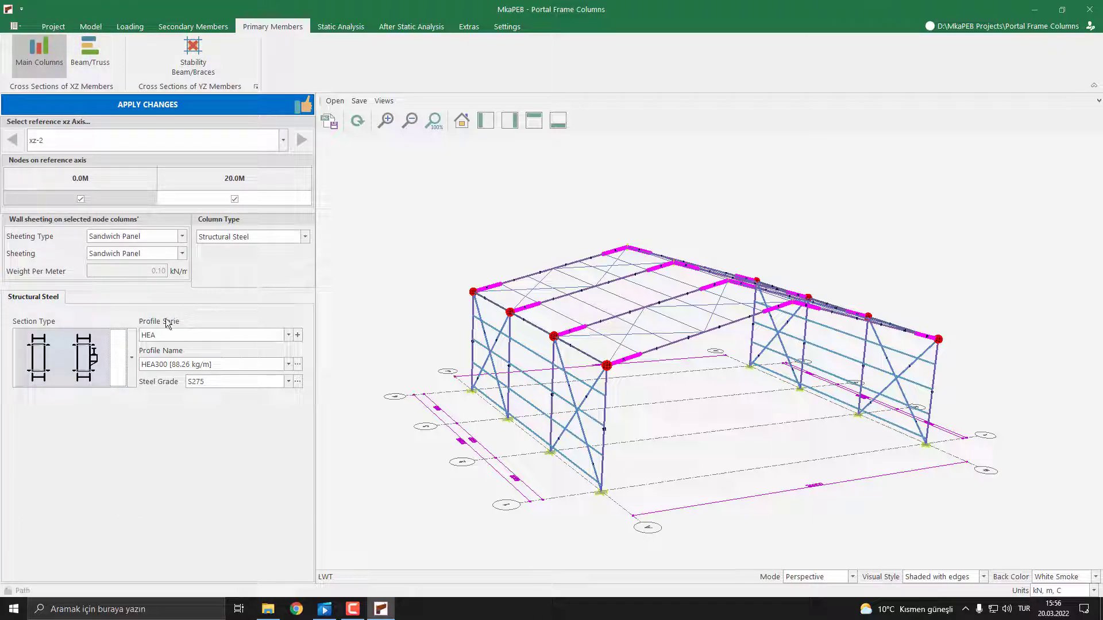
Set the column profile to HEB200 from the HEB series and apply the changes to the model.
left_click(296, 335)
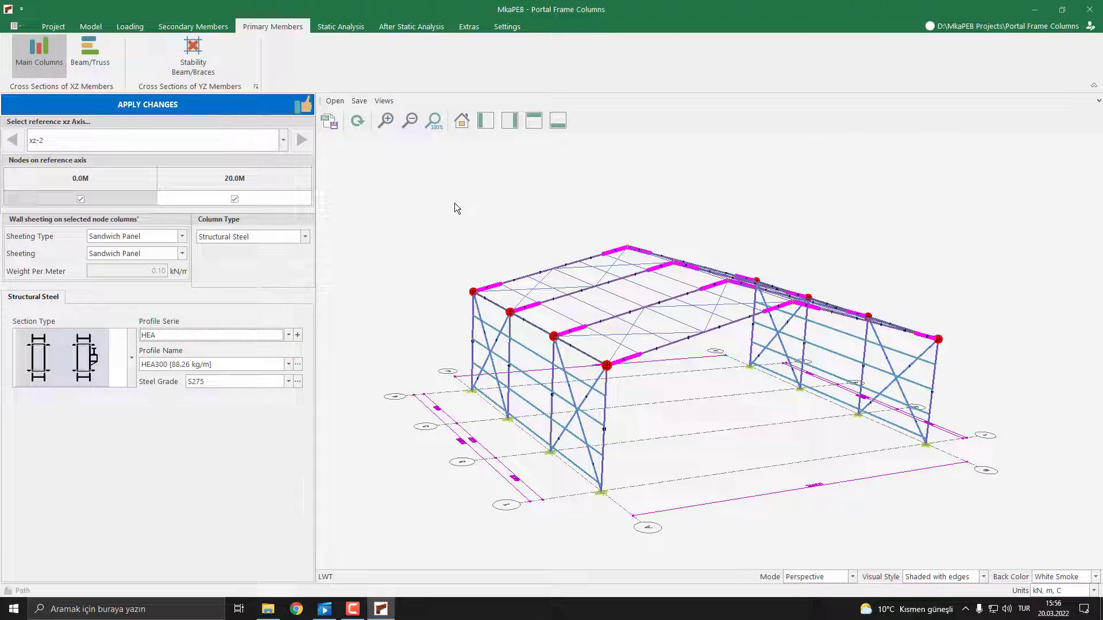
left_click(288, 336)
mouse_move(298, 356)
left_mouse_down()
mouse_move(296, 395)
mouse_move(294, 355)
left_mouse_up()
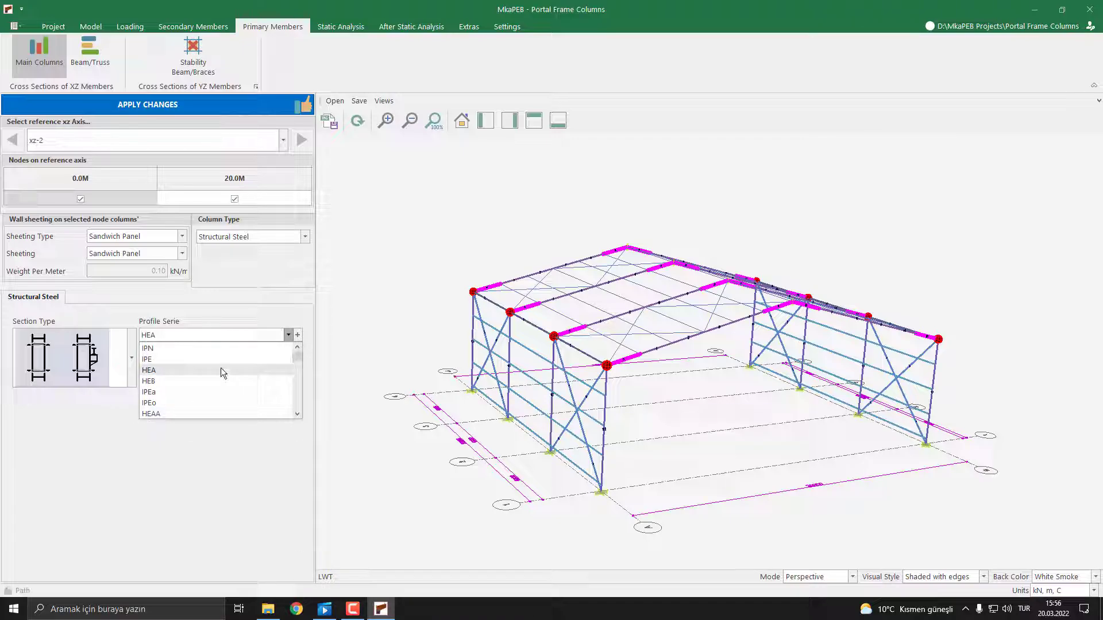
left_click(160, 381)
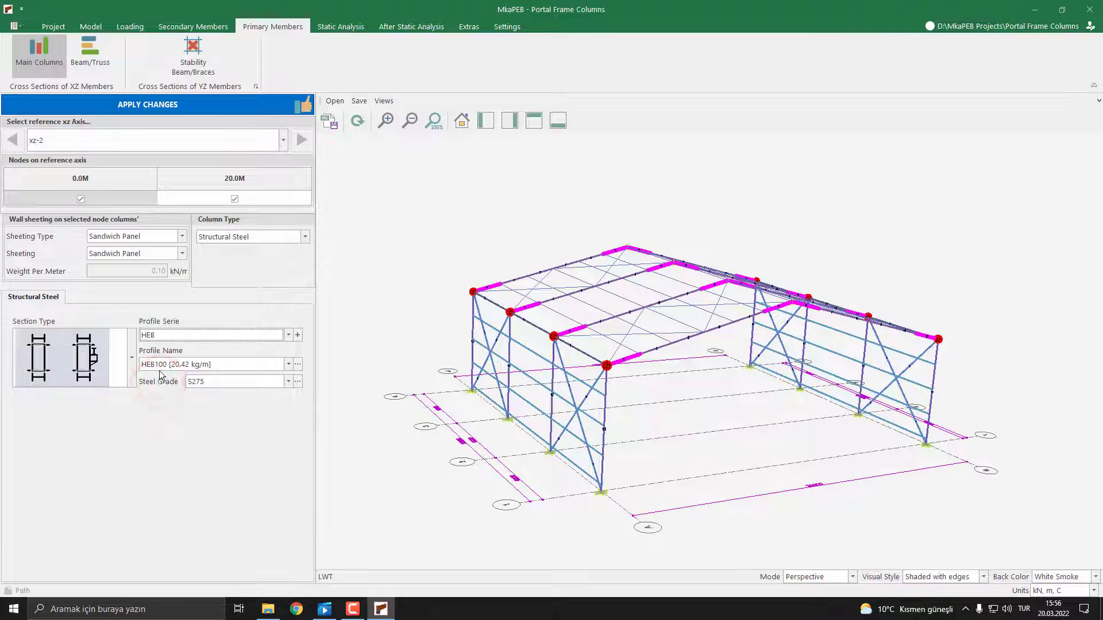
left_click(287, 365)
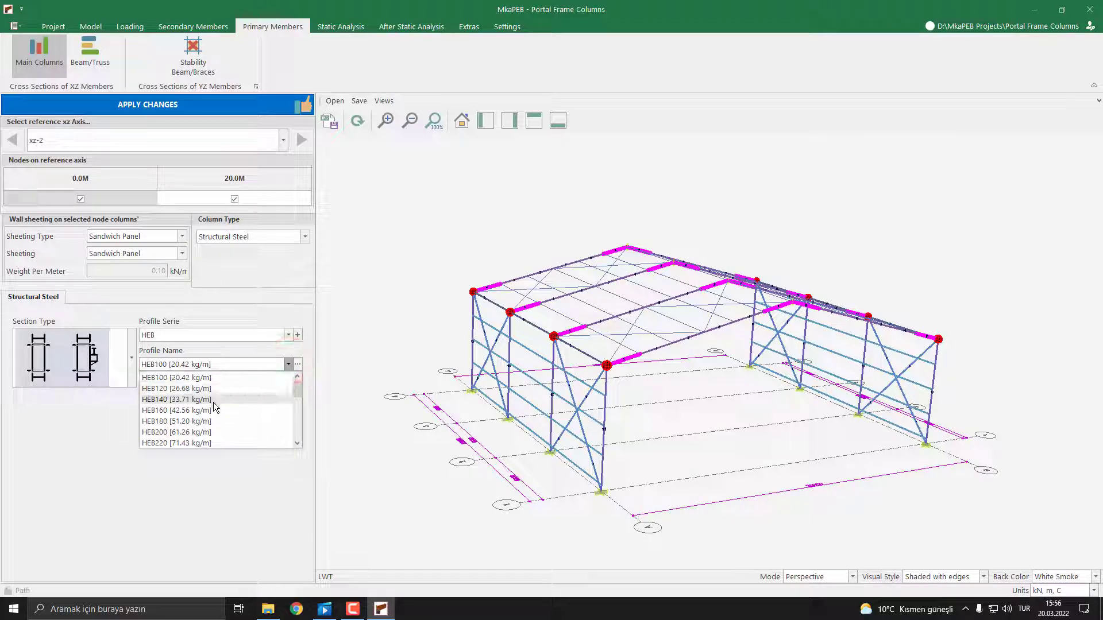
left_click(208, 432)
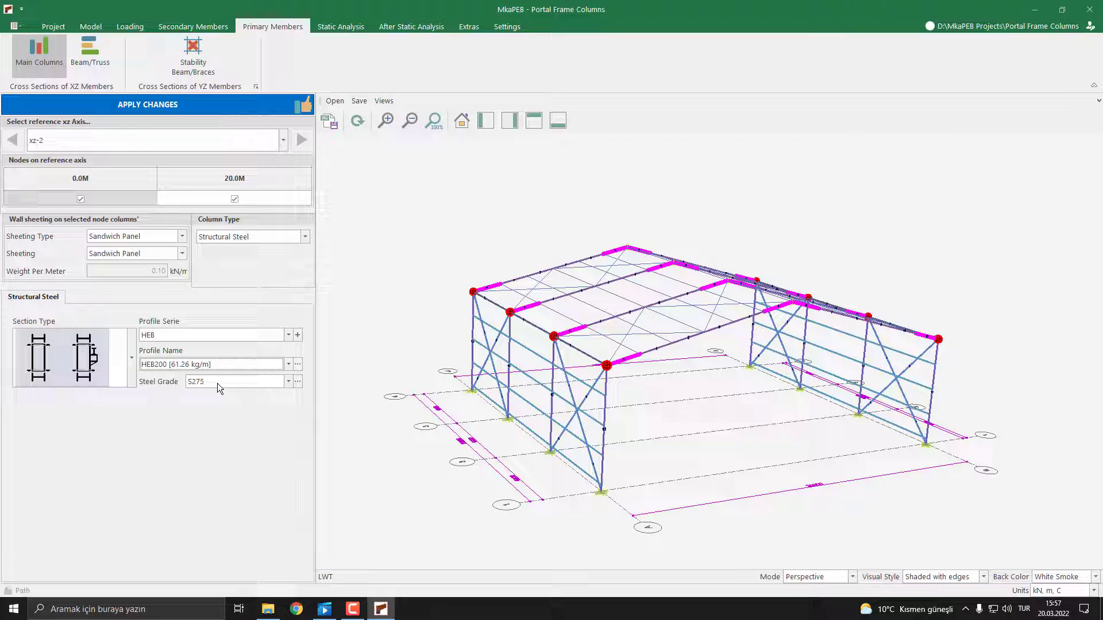
left_click(144, 108)
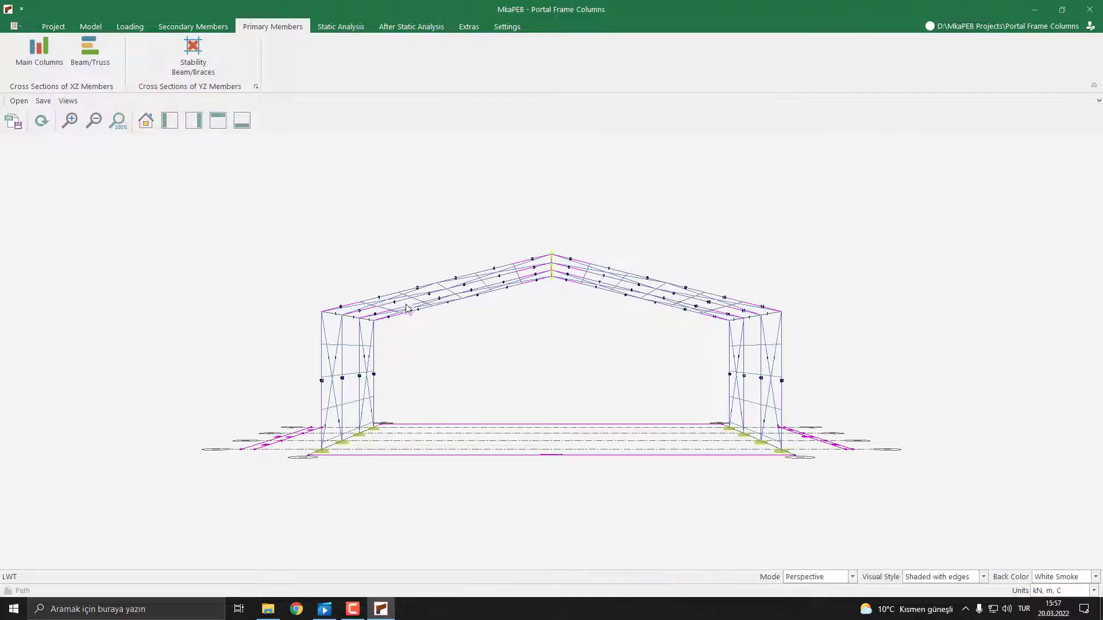
Examine the frame's axis 2 cross-section drawing in Cost Estimation to check the column profiles, and close it.
middle_click_drag(310, 291, 357, 313)
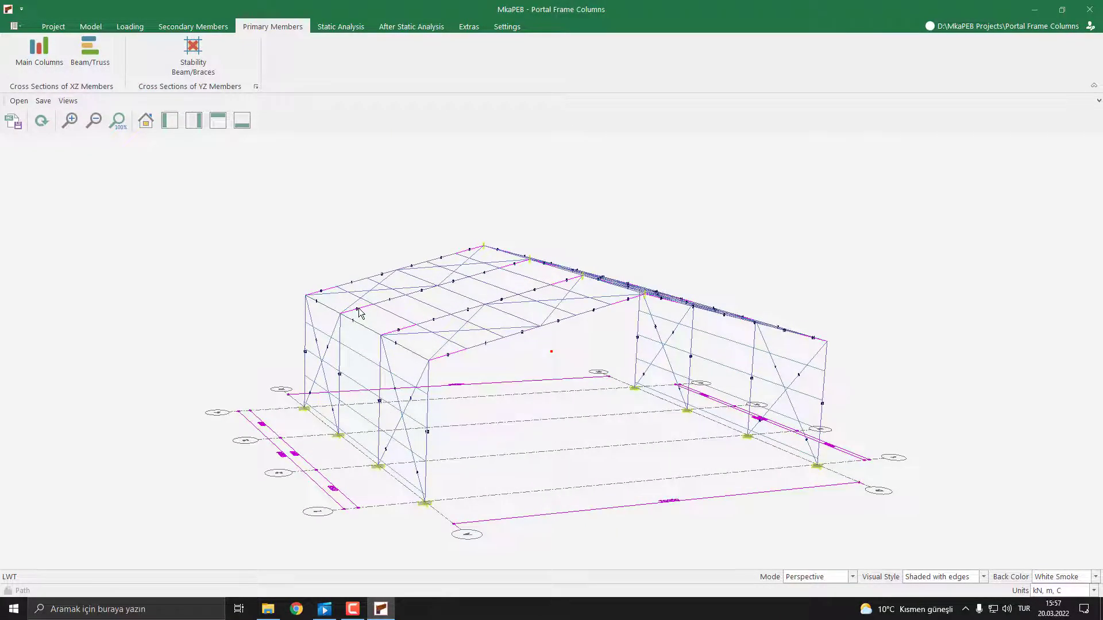
left_click(435, 29)
left_click(81, 62)
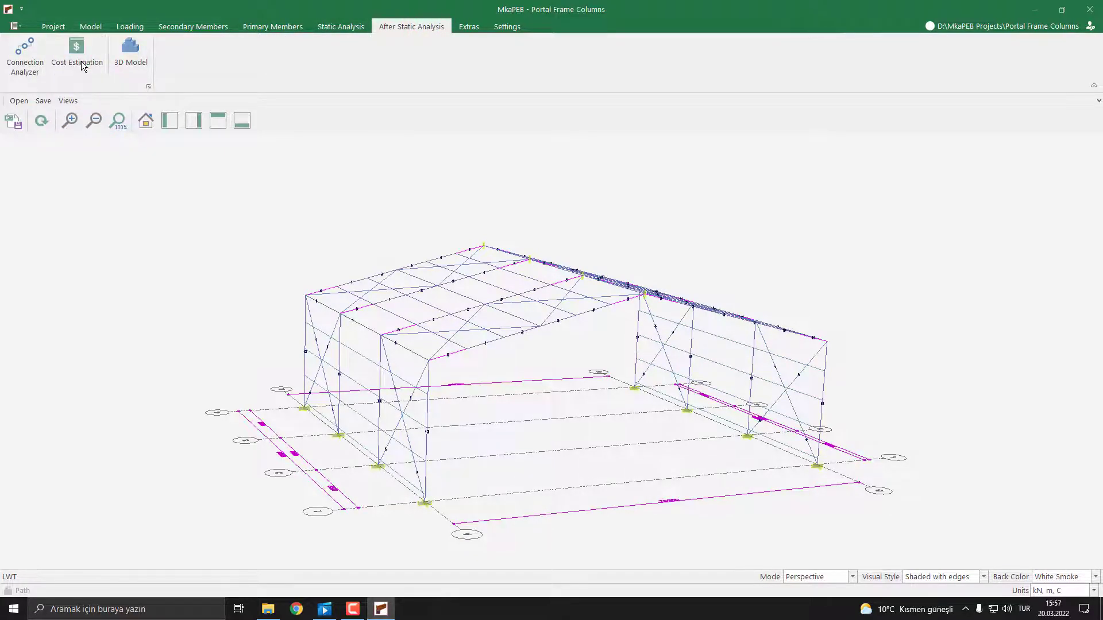
left_click(195, 57)
left_click(209, 71)
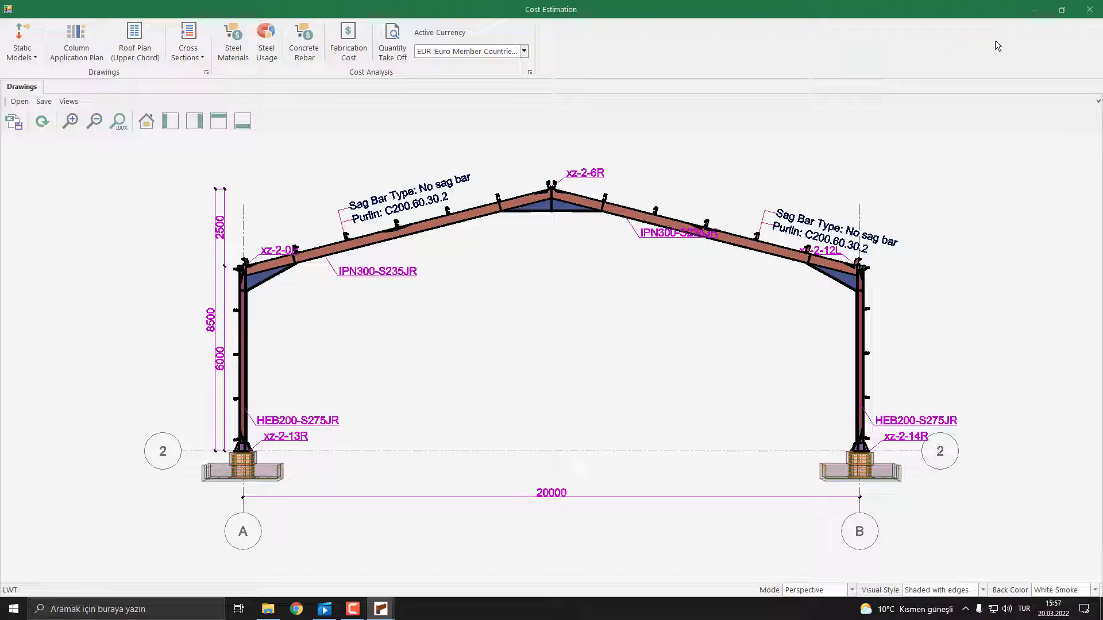
left_click(1089, 9)
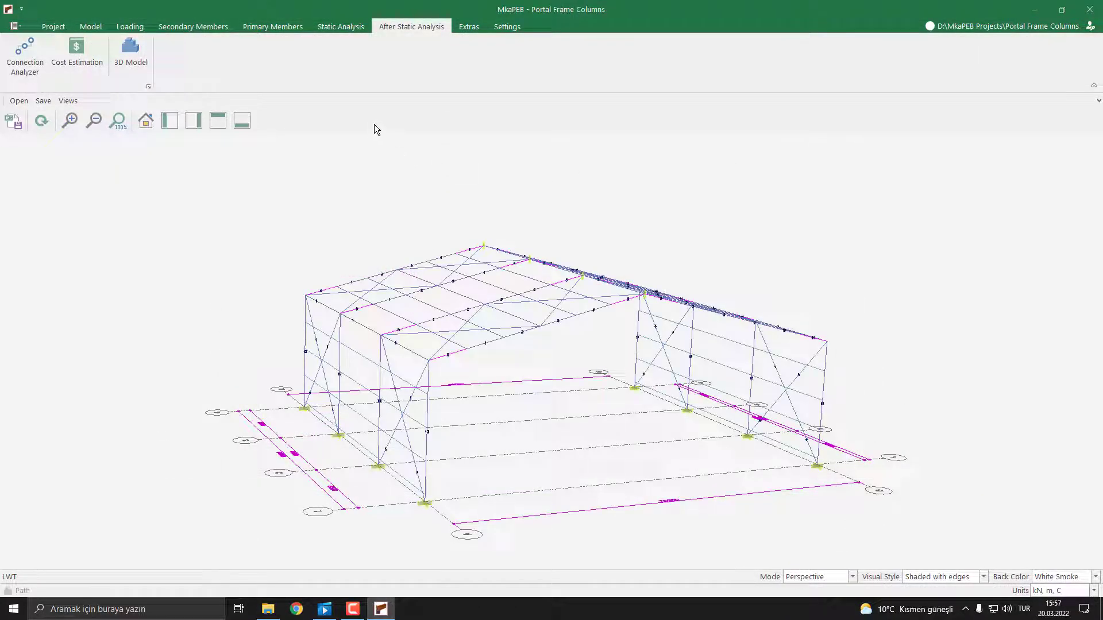
Select the main columns at both nodes of axis xz-2 and change their column type to Reinforced Concrete.
left_click(272, 27)
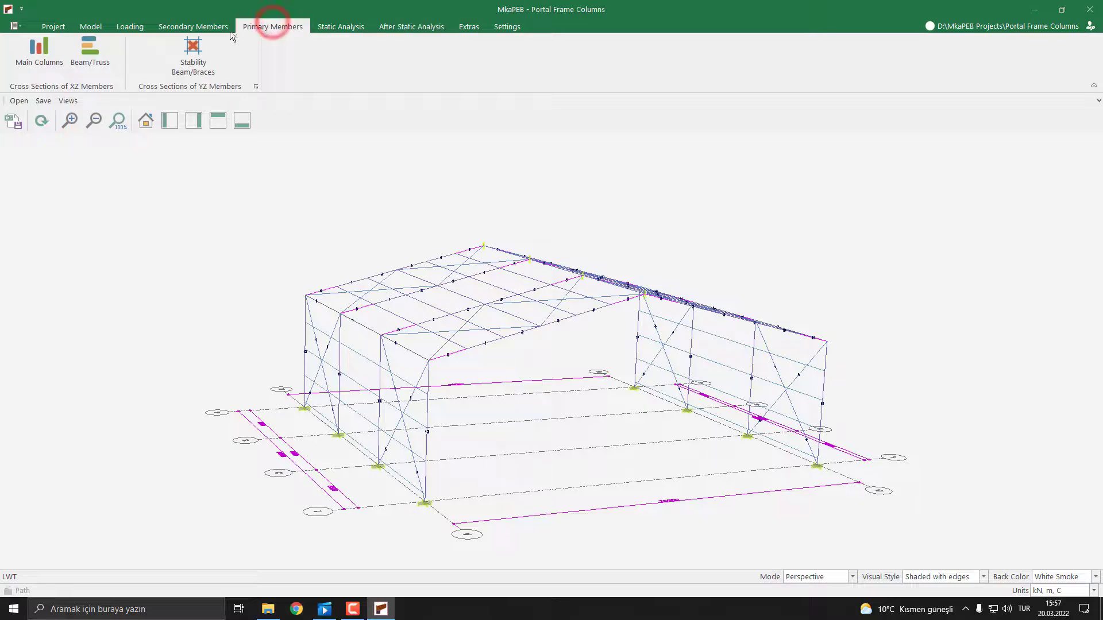
left_click(32, 66)
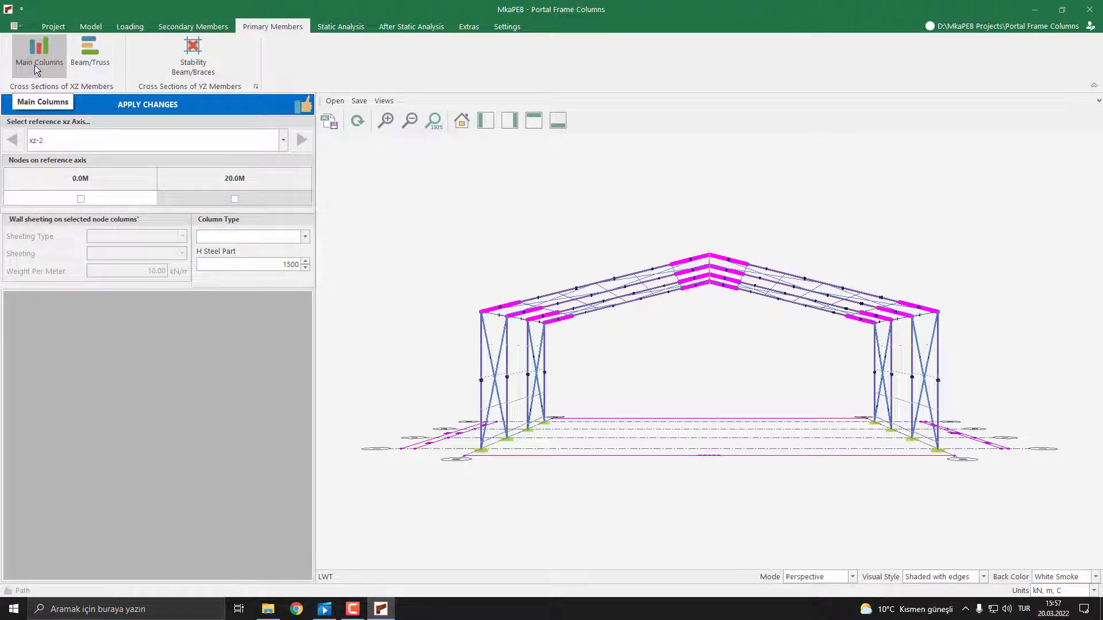
left_click(80, 200)
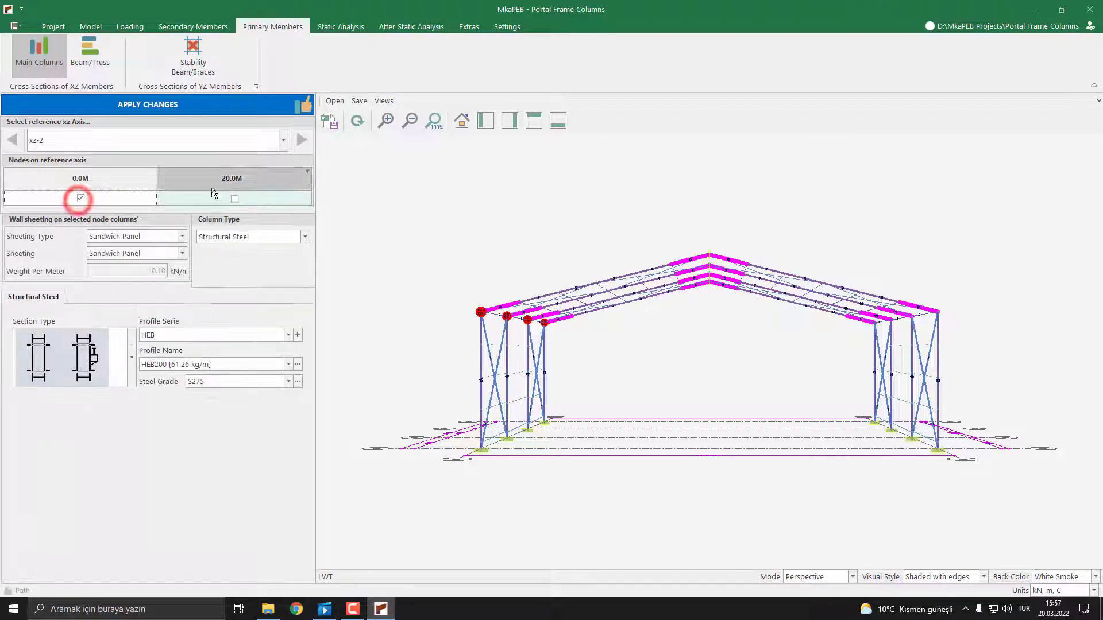
left_click(235, 199)
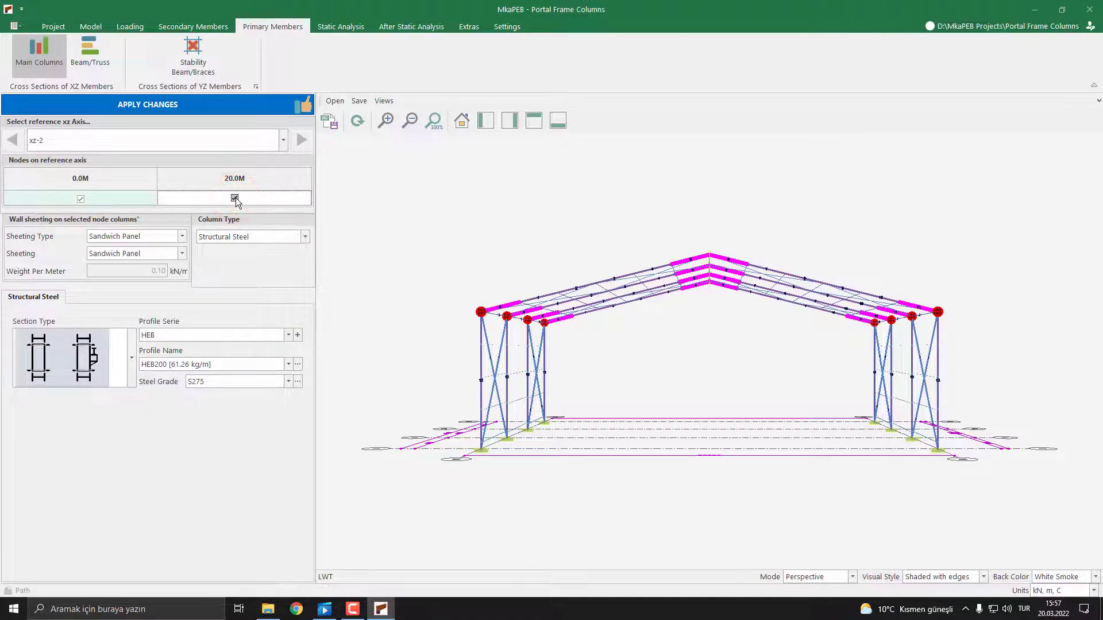
left_click(262, 235)
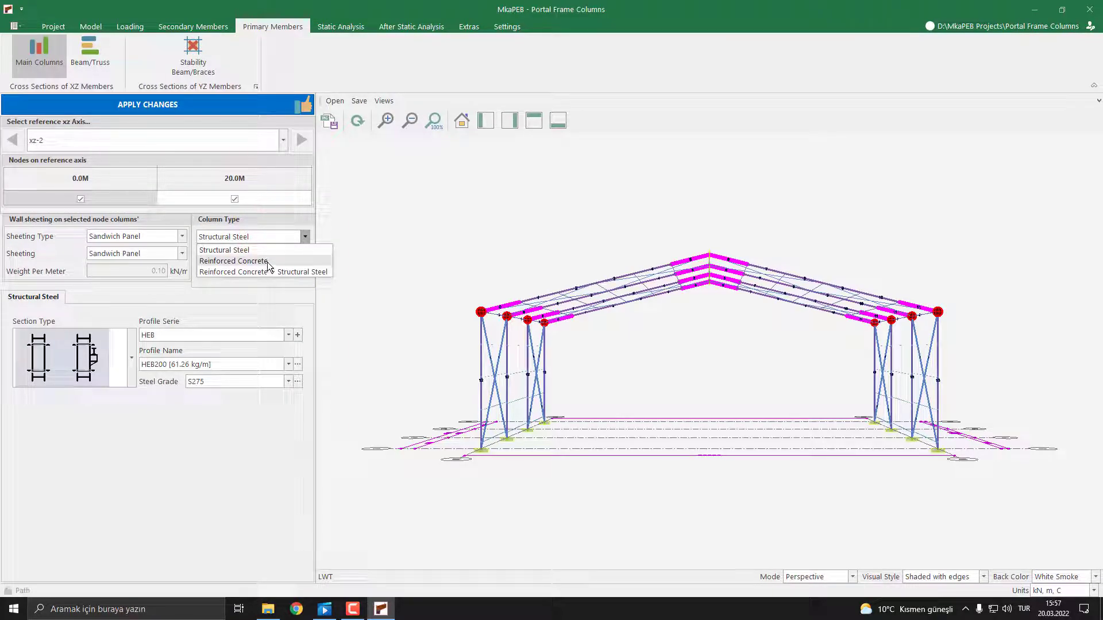
left_click(267, 262)
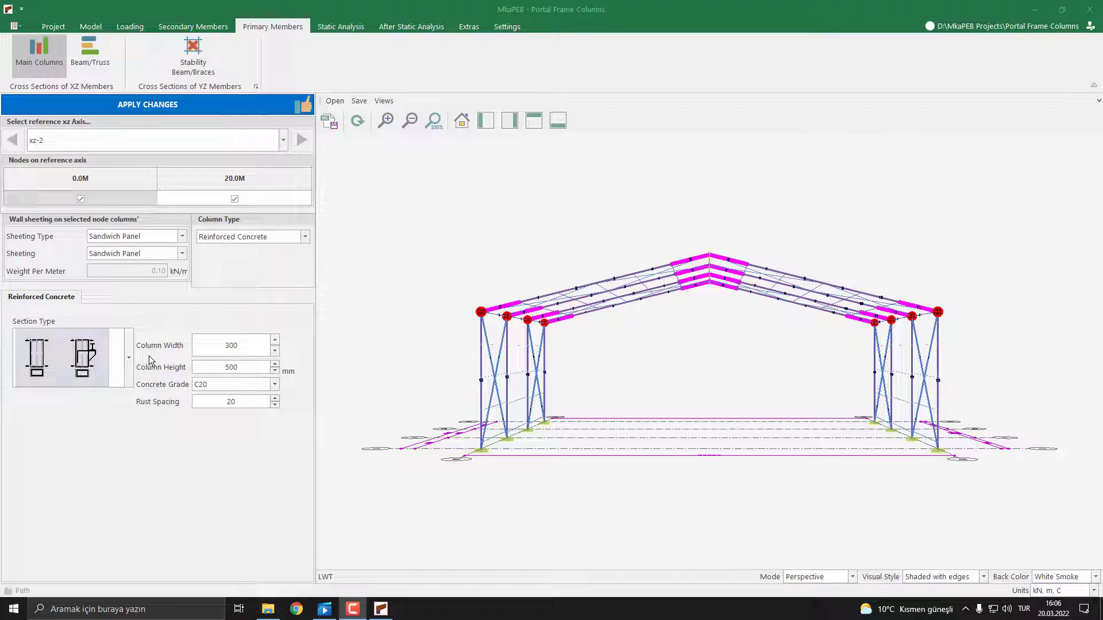
Set the concrete column width to 500 mm, concrete grade to C30 and rust spacing to 30 mm, and apply the changes.
left_click(246, 345)
type("500")
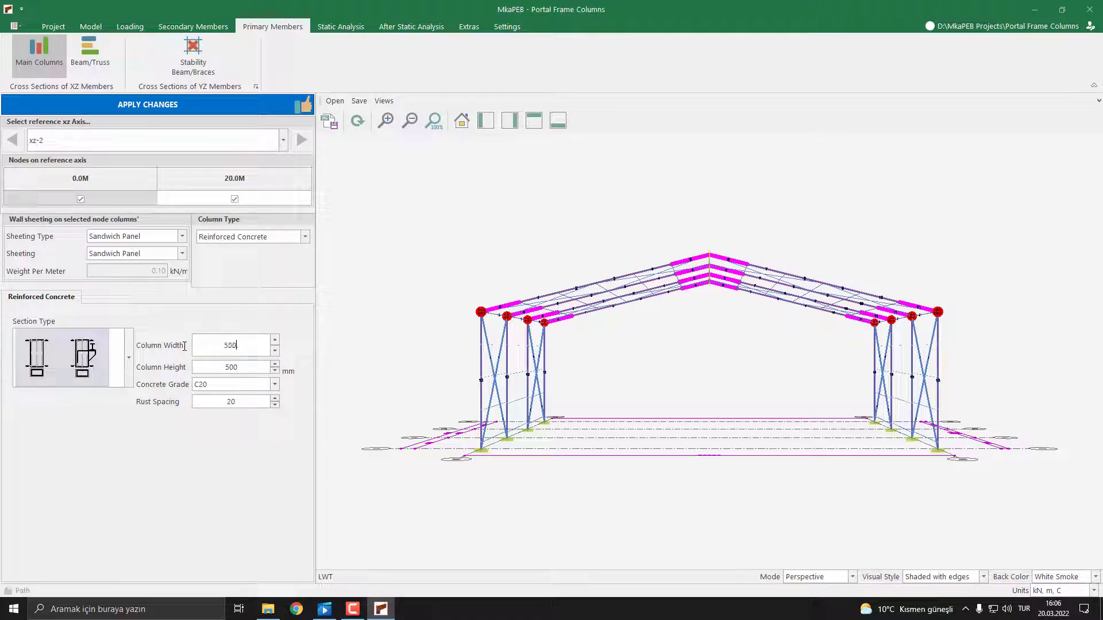
type(".")
left_click(275, 384)
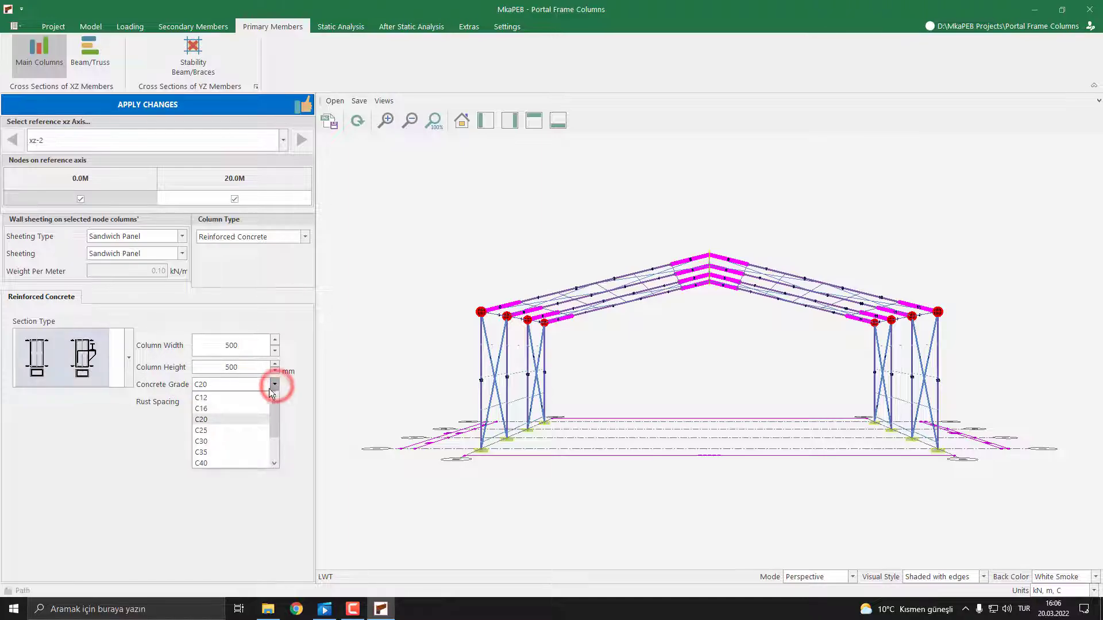
left_click(226, 439)
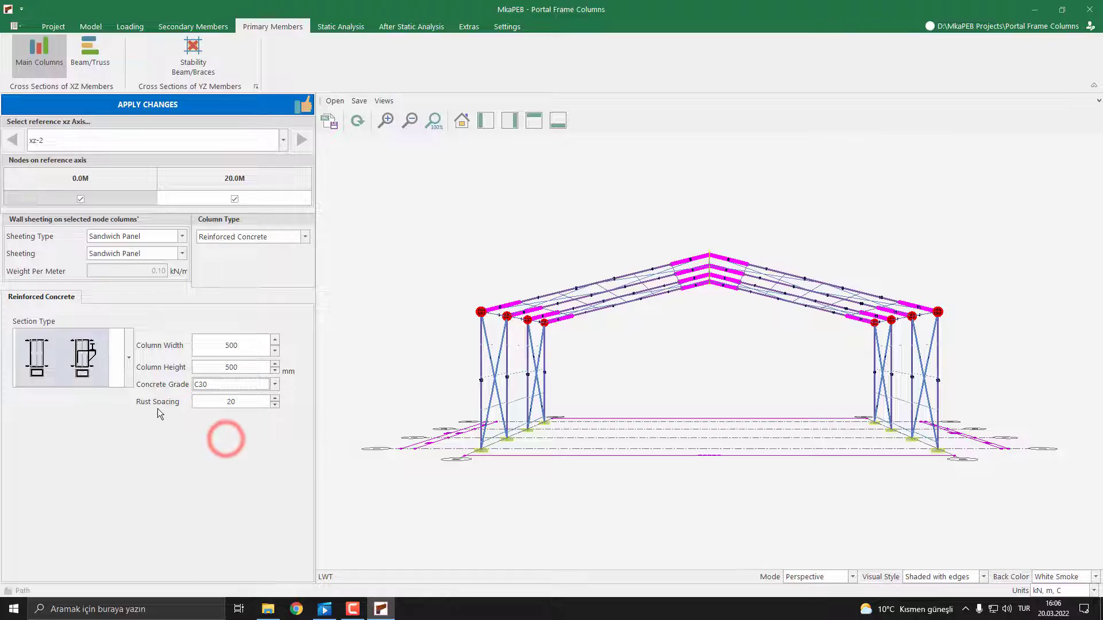
left_click(239, 402)
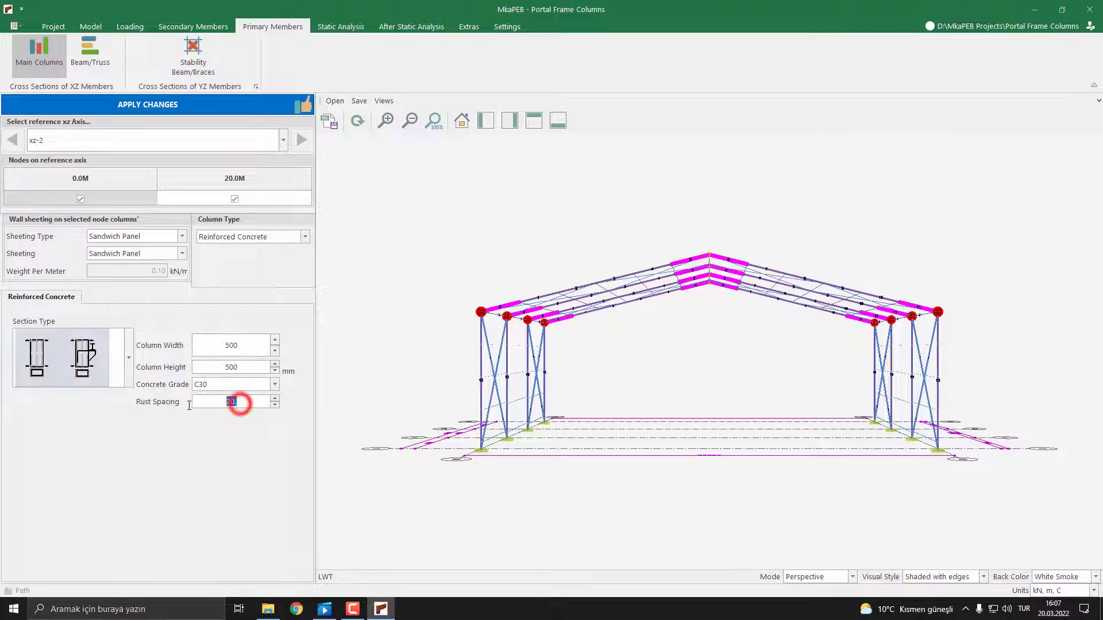
type("30")
left_click(168, 109)
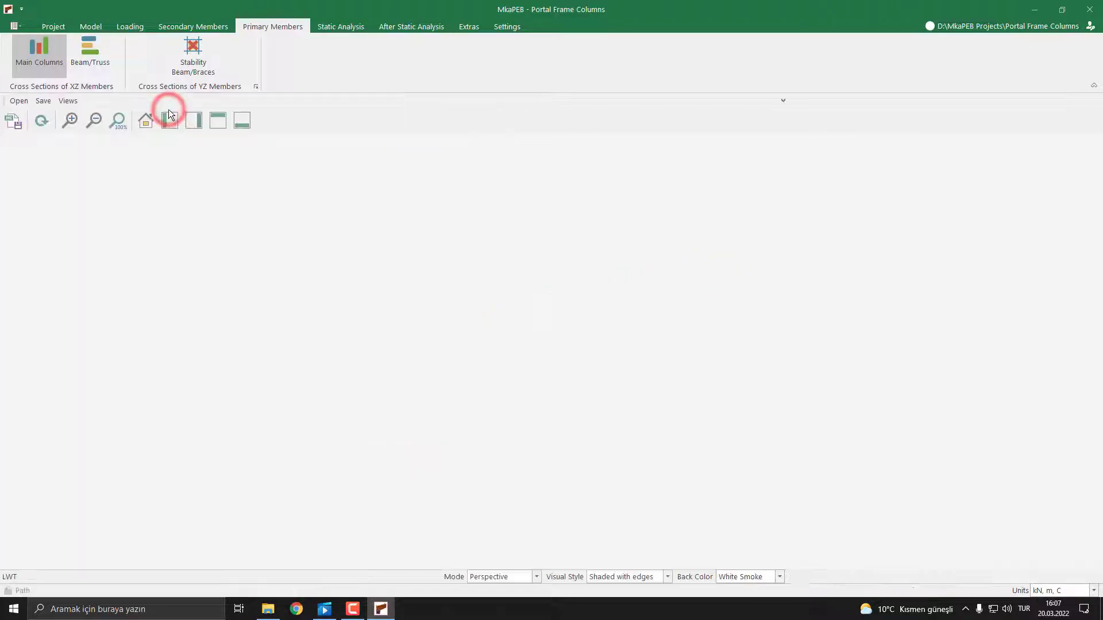
Examine the reinforced concrete columns in the axis 2 cross-section drawing of Cost Estimation, and close it.
middle_click_drag(378, 260, 440, 271)
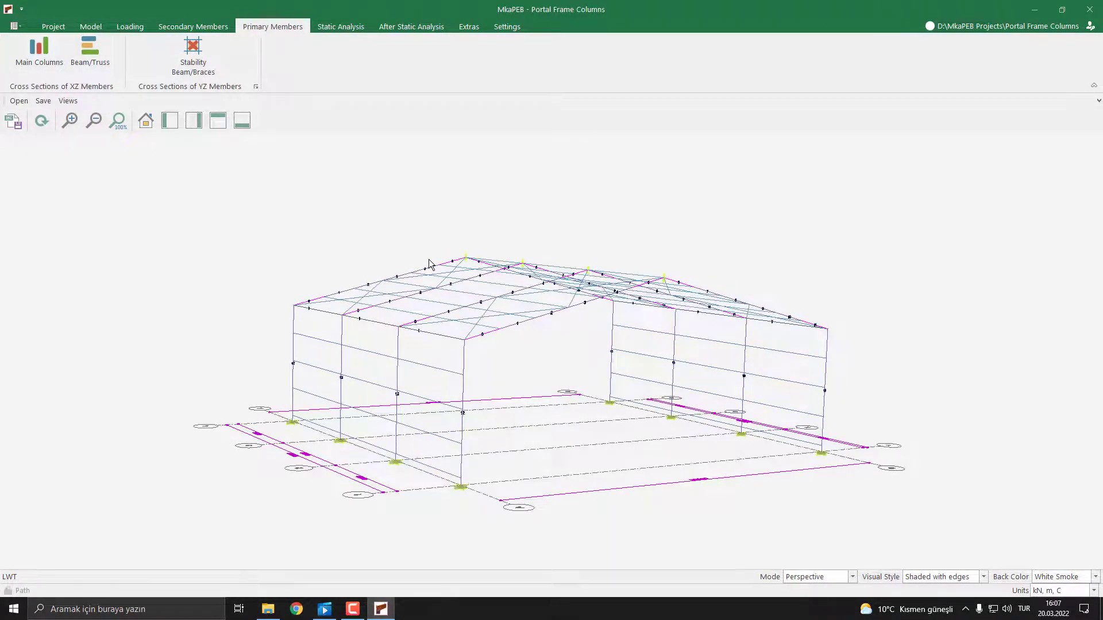
left_click(412, 27)
left_click(80, 57)
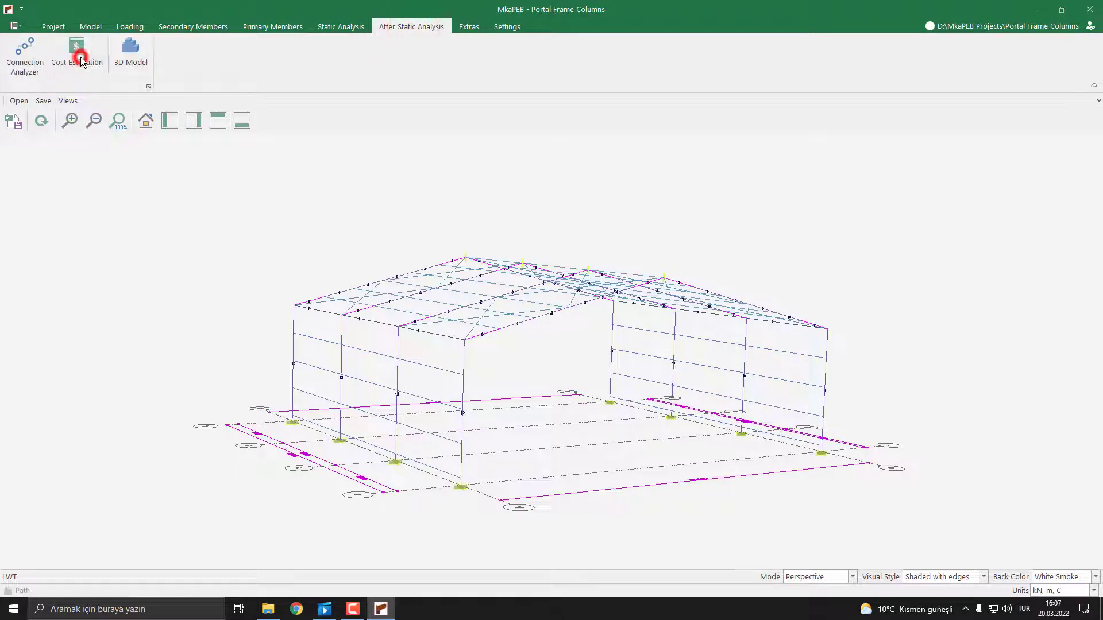
left_click(195, 60)
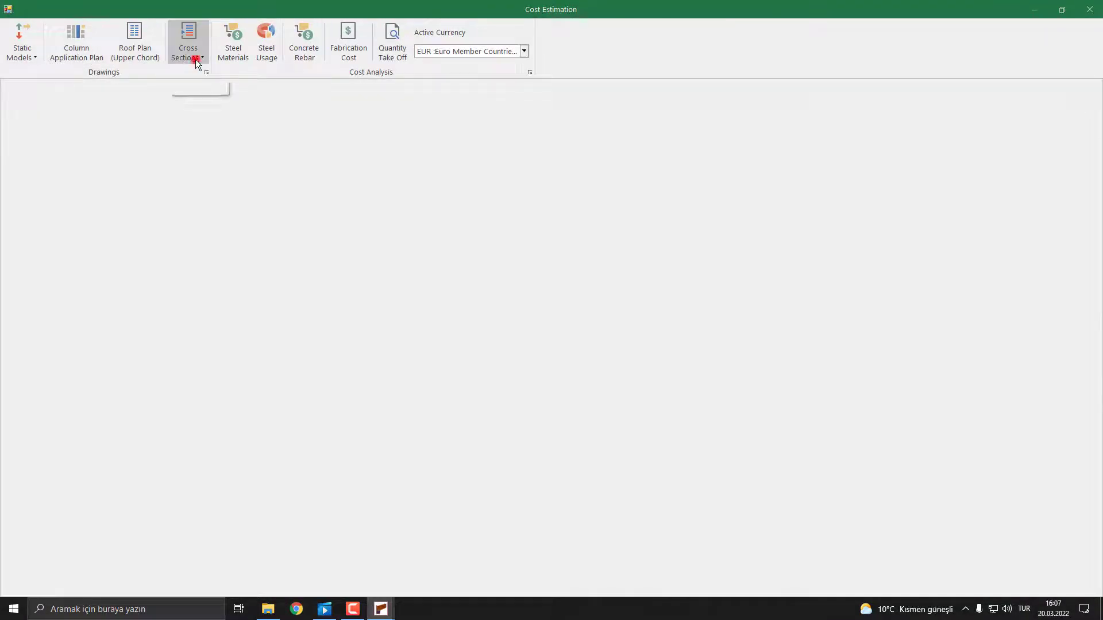
left_click(201, 70)
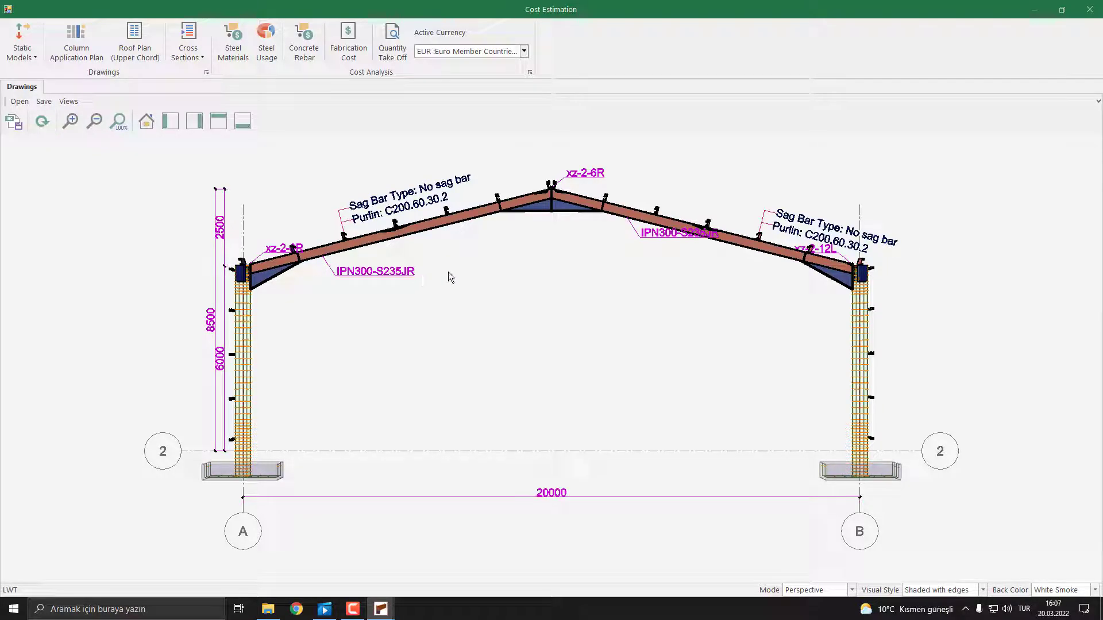
left_click(1088, 13)
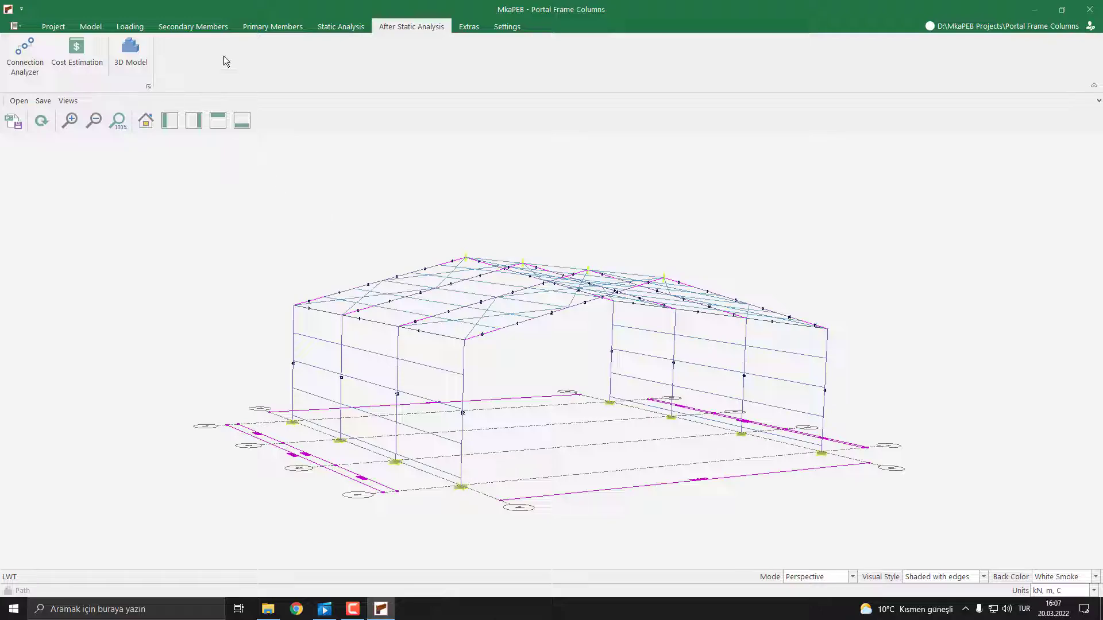
Select both main columns on axis xz-2 and set their type to Reinforced Concrete + Structural Steel with an H Steel Part of 2000.
left_click(271, 26)
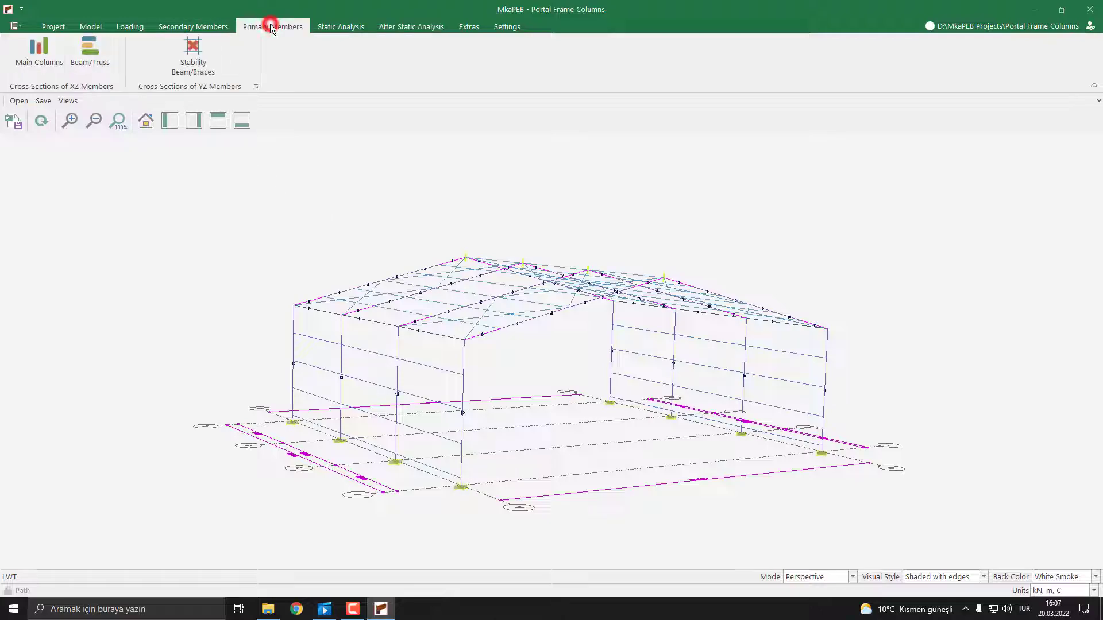
left_click(32, 63)
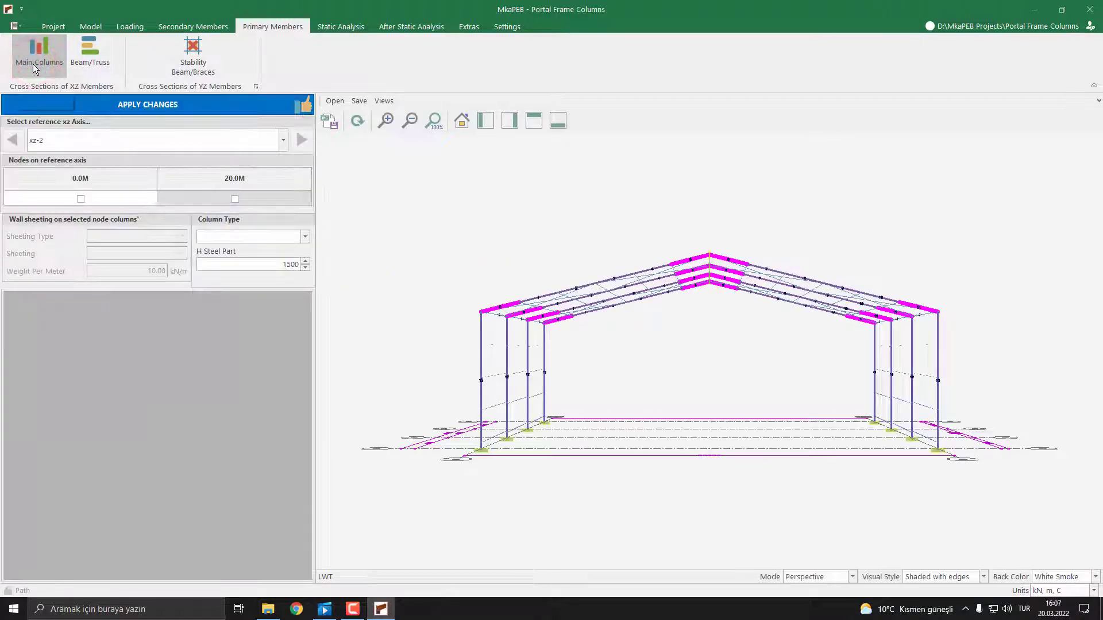
left_click(80, 199)
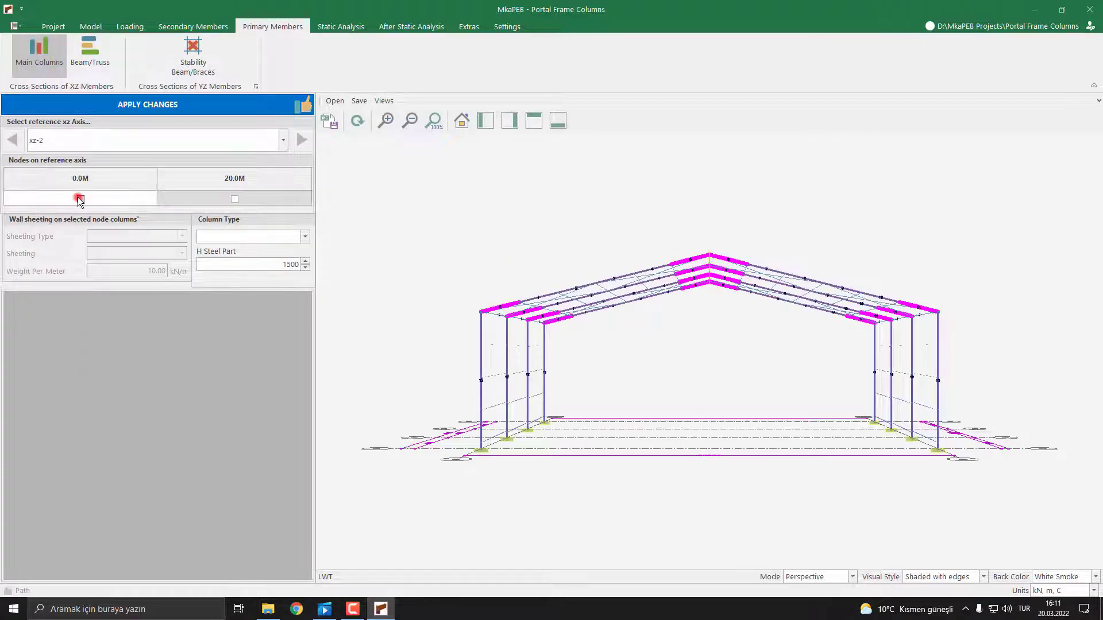
left_click(235, 199)
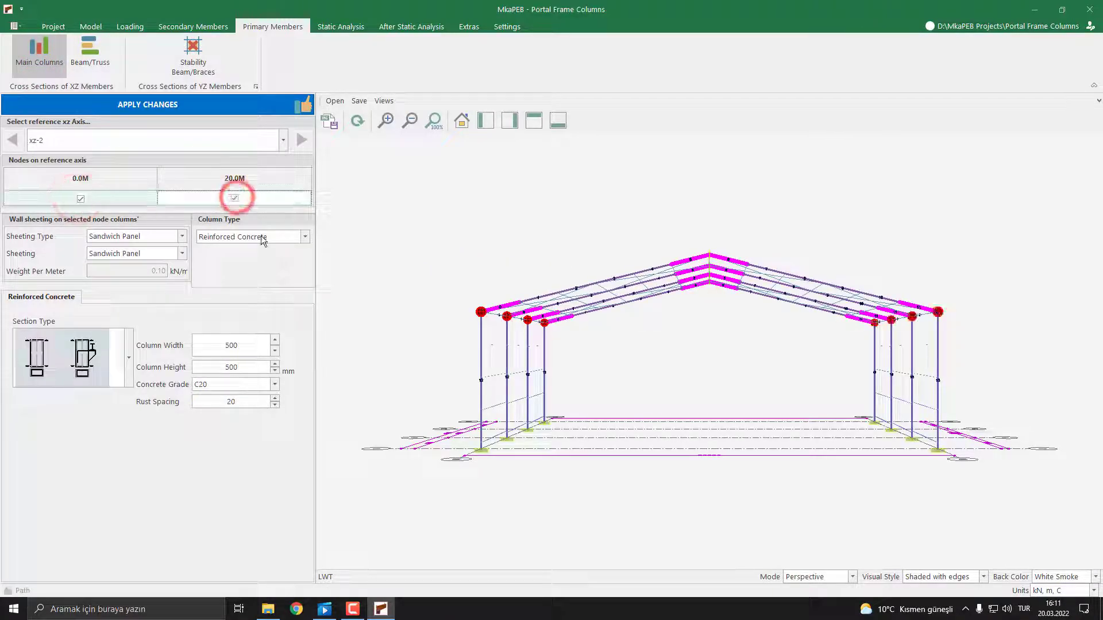
left_click(261, 238)
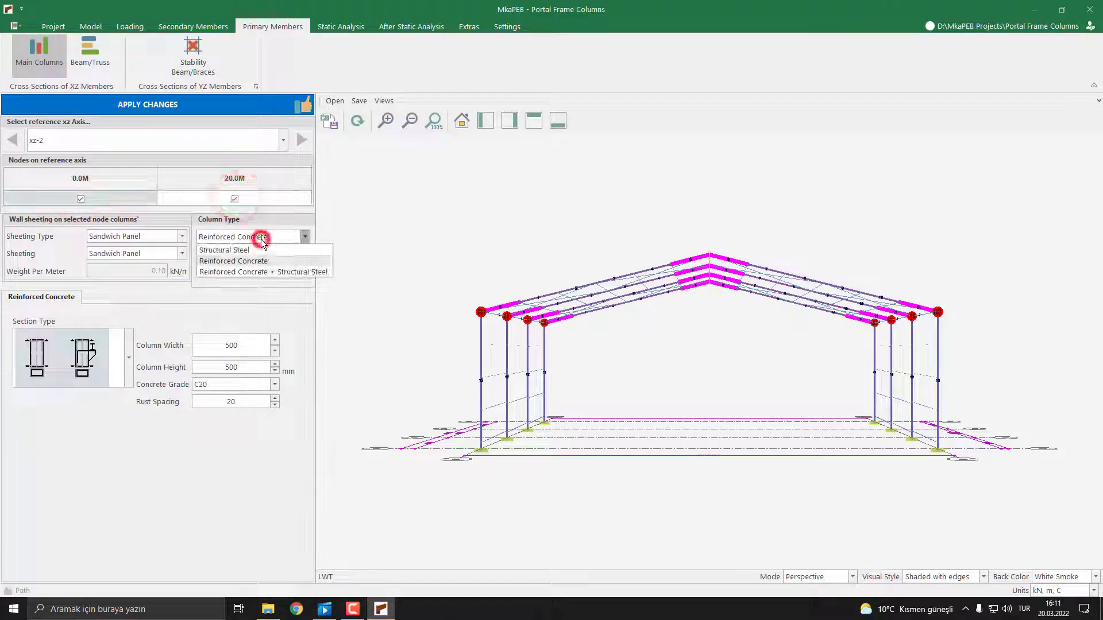
left_click(254, 274)
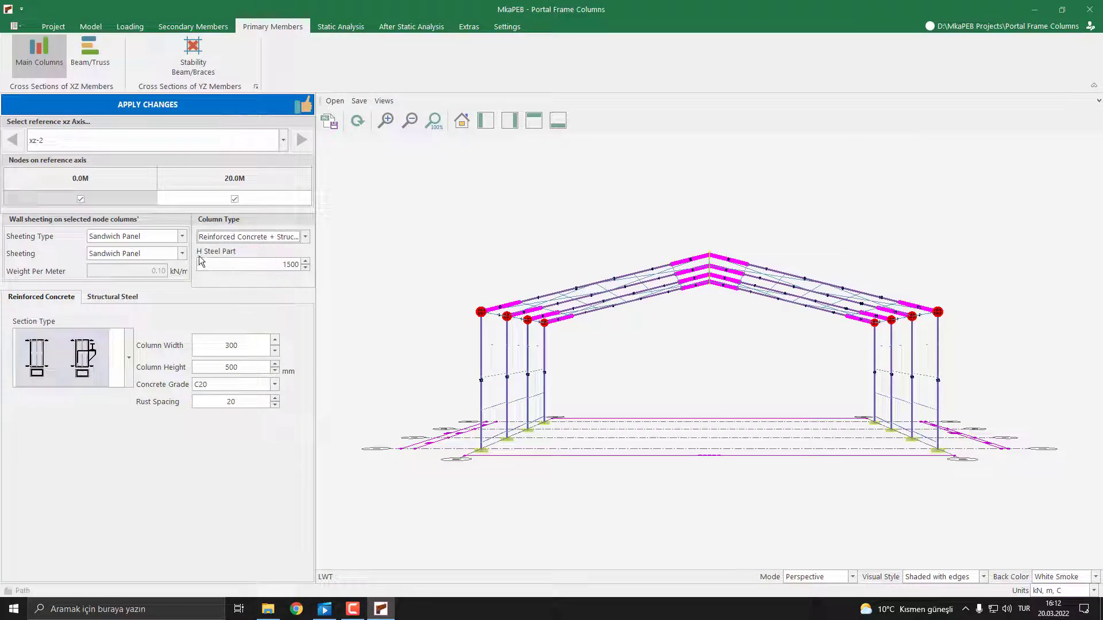
key("F9")
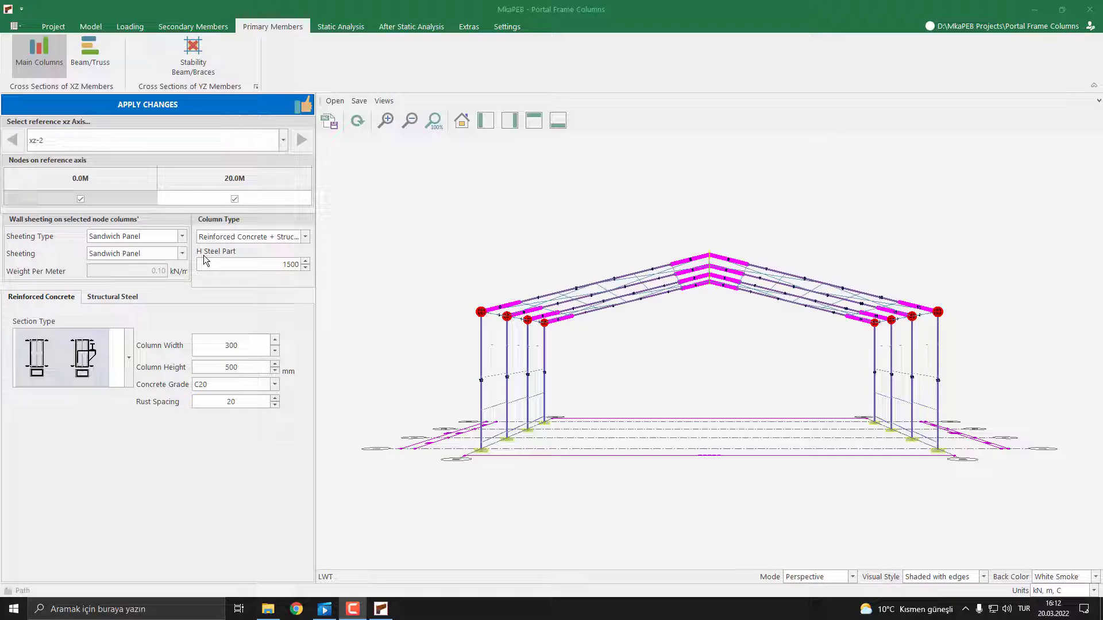
left_click(292, 265)
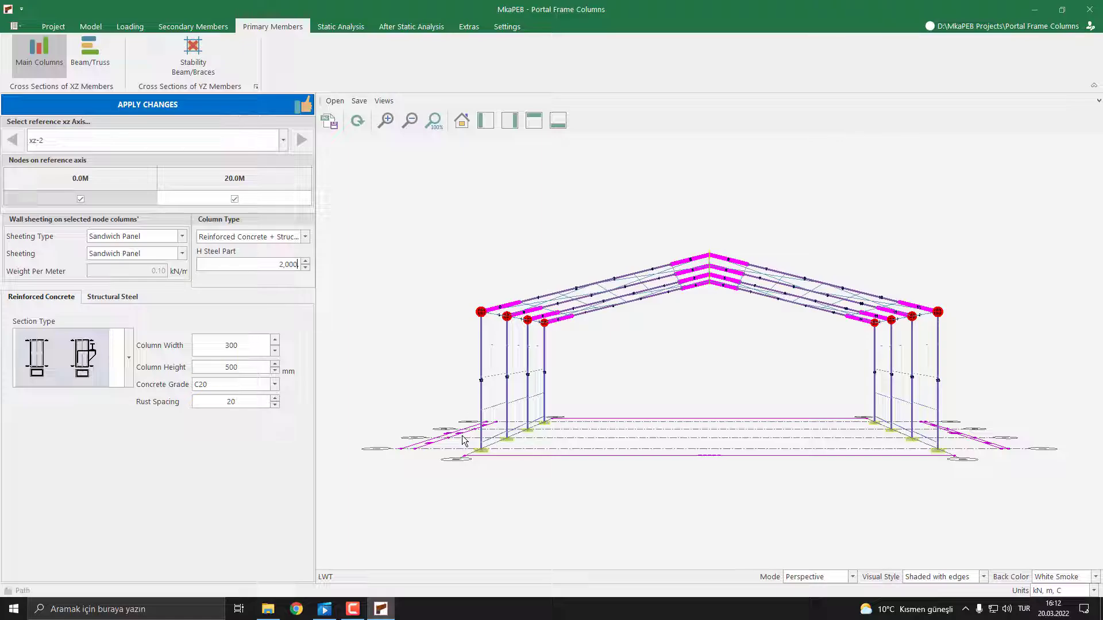
Give the columns' reinforced concrete part a 500 mm width, concrete grade C30 and 30 mm rust spacing.
left_click(249, 345)
type("300.")
double_click(233, 347)
type("500")
left_click(219, 386)
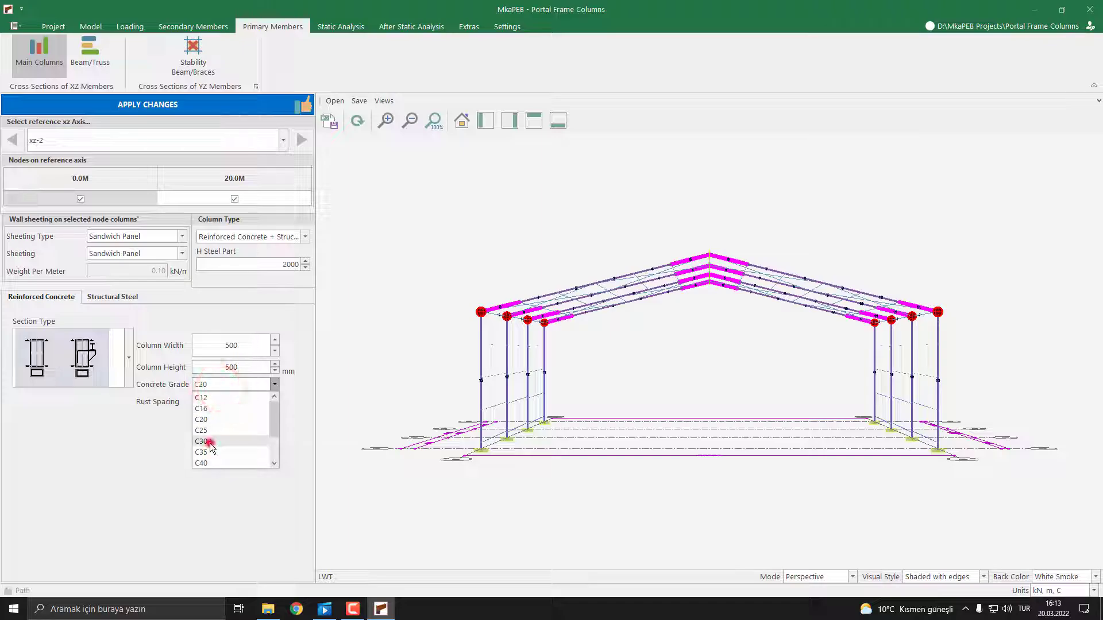
left_click(211, 441)
double_click(223, 402)
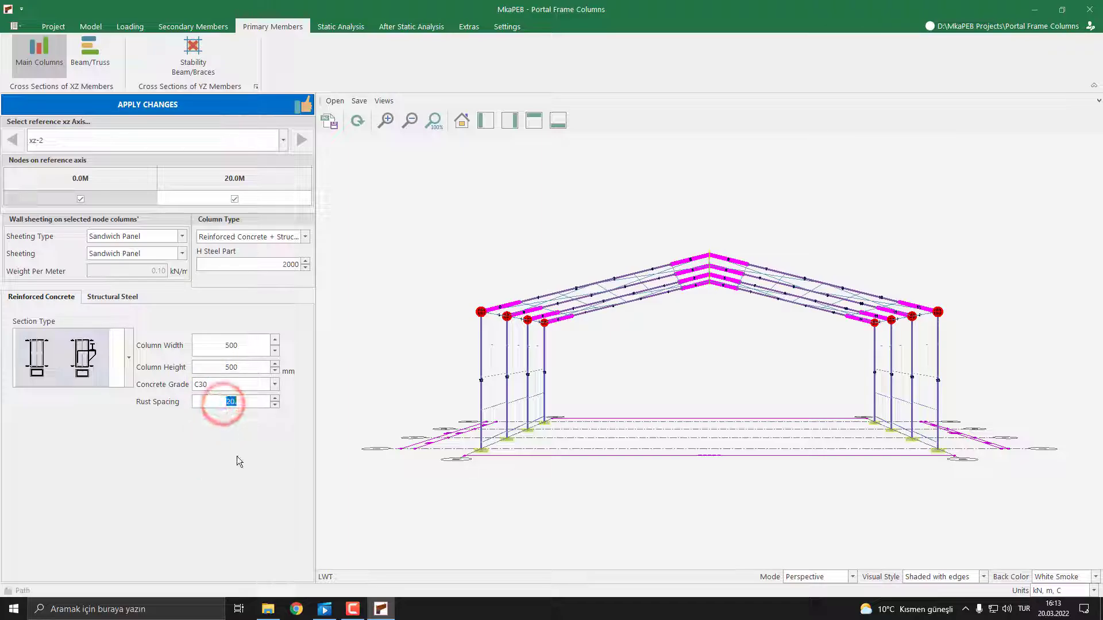
type("30")
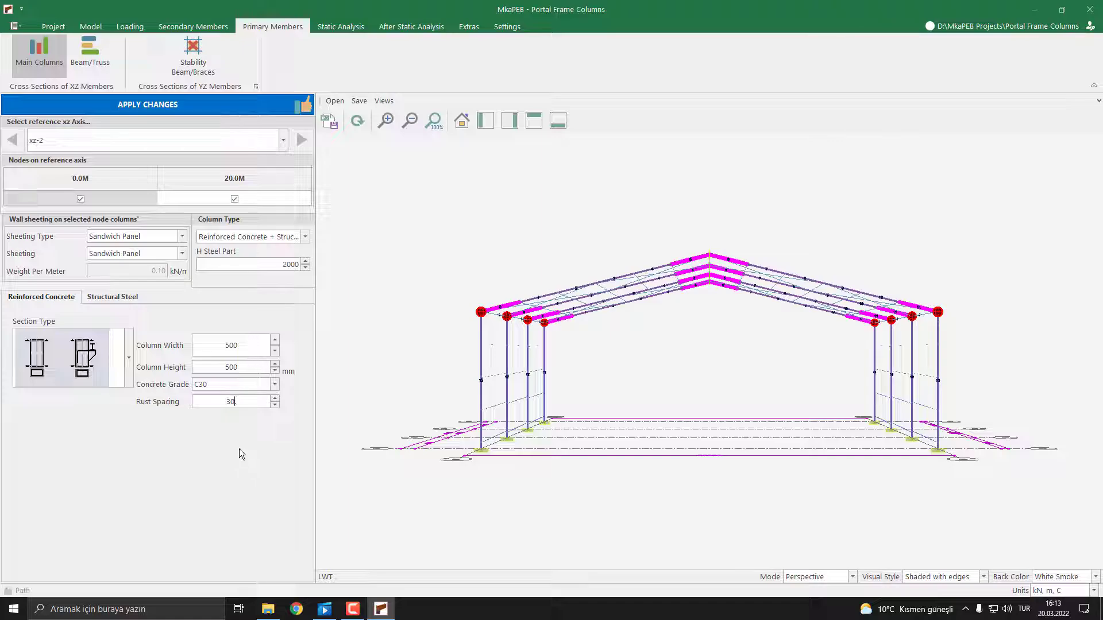
Set the columns' structural steel part to profile HEB200 from the HEB series and apply the changes.
left_click(105, 301)
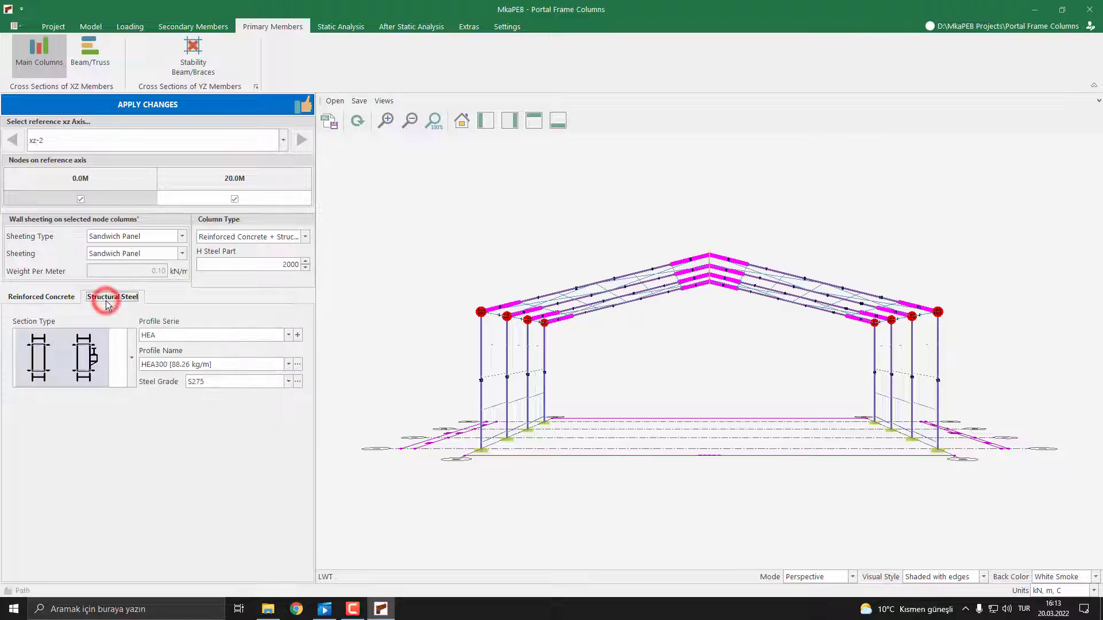
left_click(180, 334)
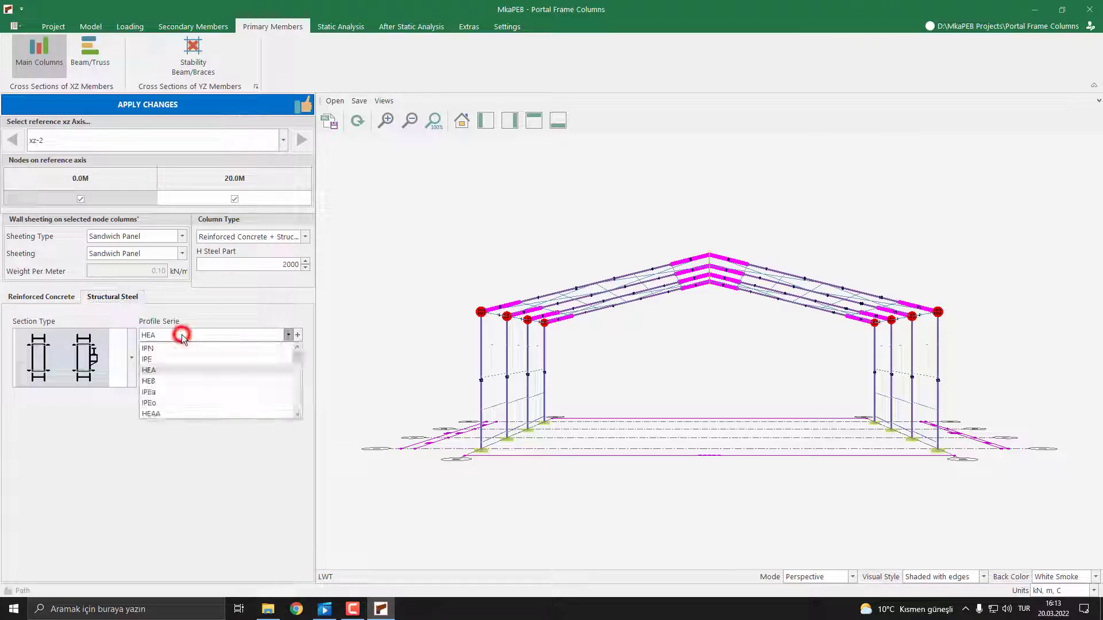
left_click(156, 382)
left_click(192, 364)
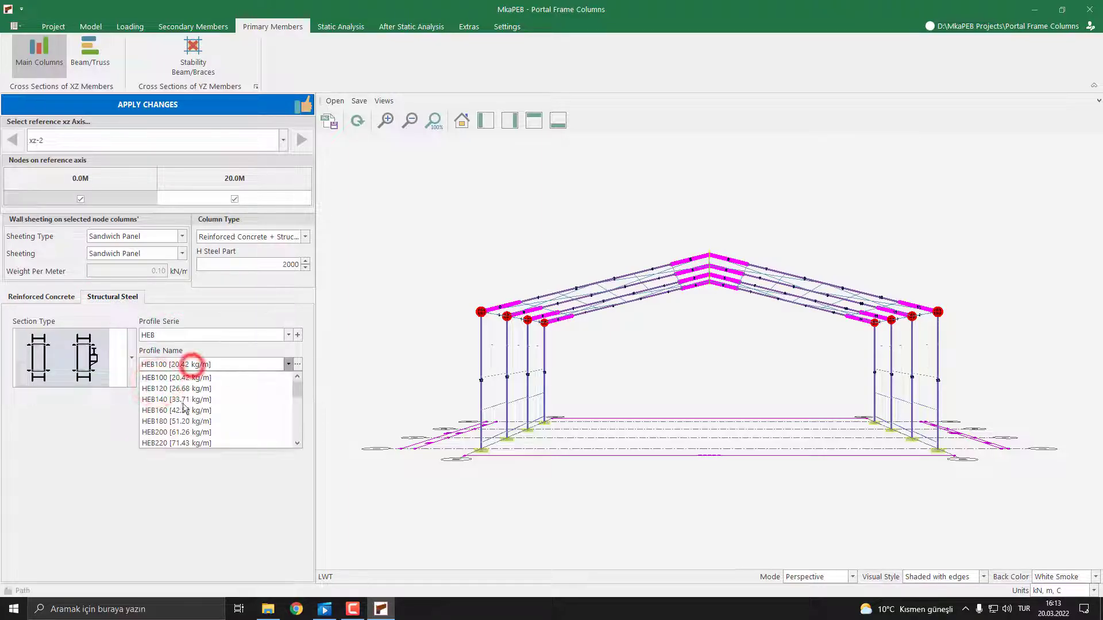
scroll(169, 402, "down", 1)
left_click(166, 399)
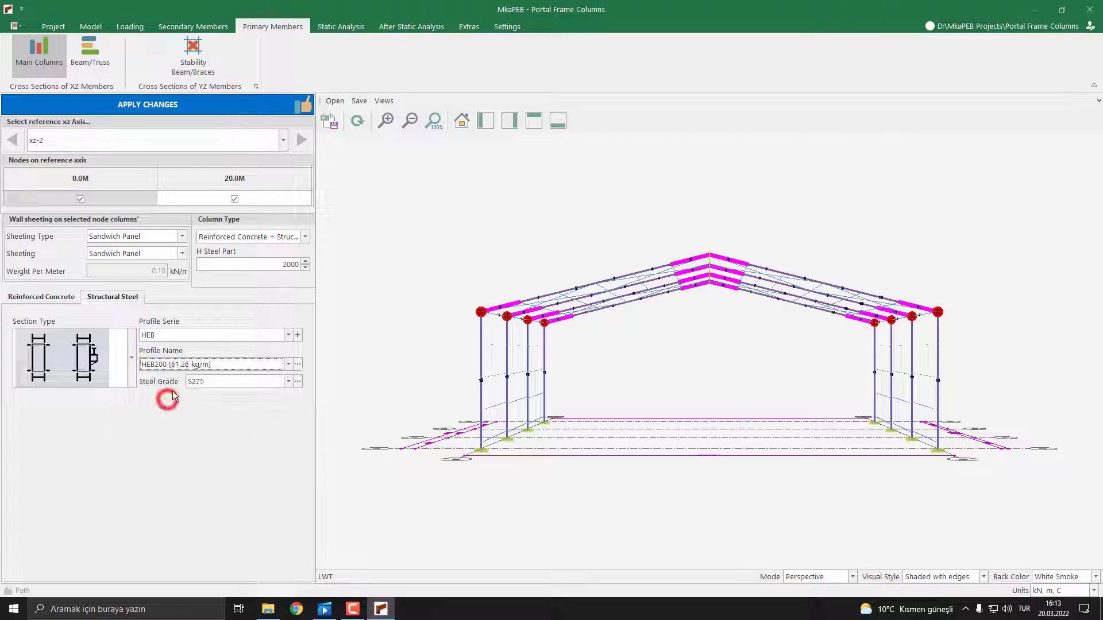
left_click(159, 108)
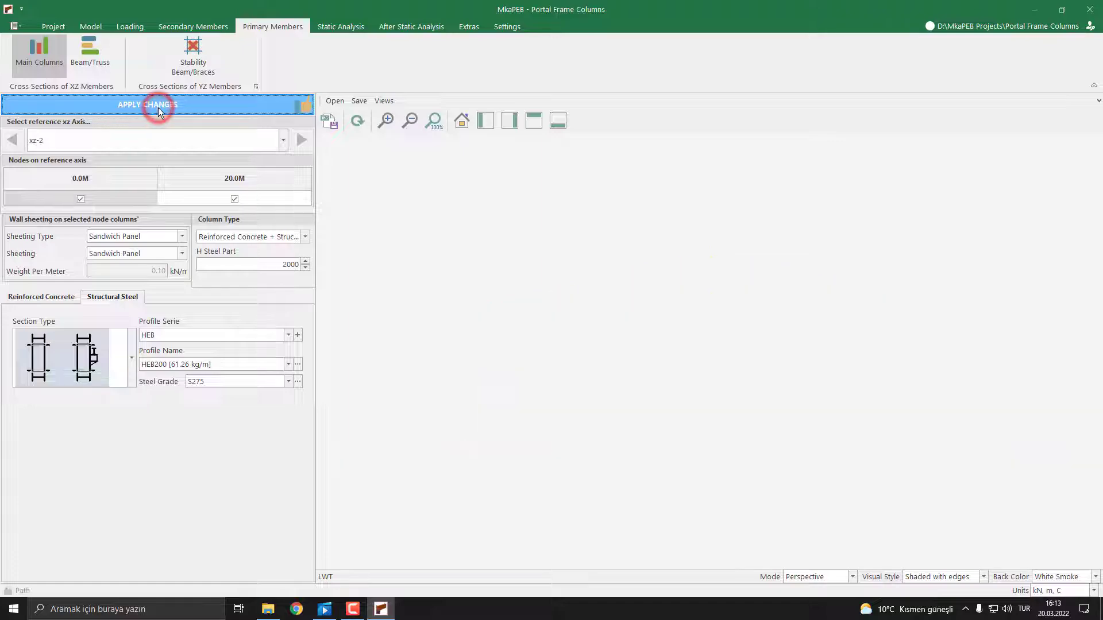
Examine the combined concrete-steel columns in the axis xz-2 cross-section drawing of Cost Estimation, and close it.
middle_click_drag(454, 343, 571, 366)
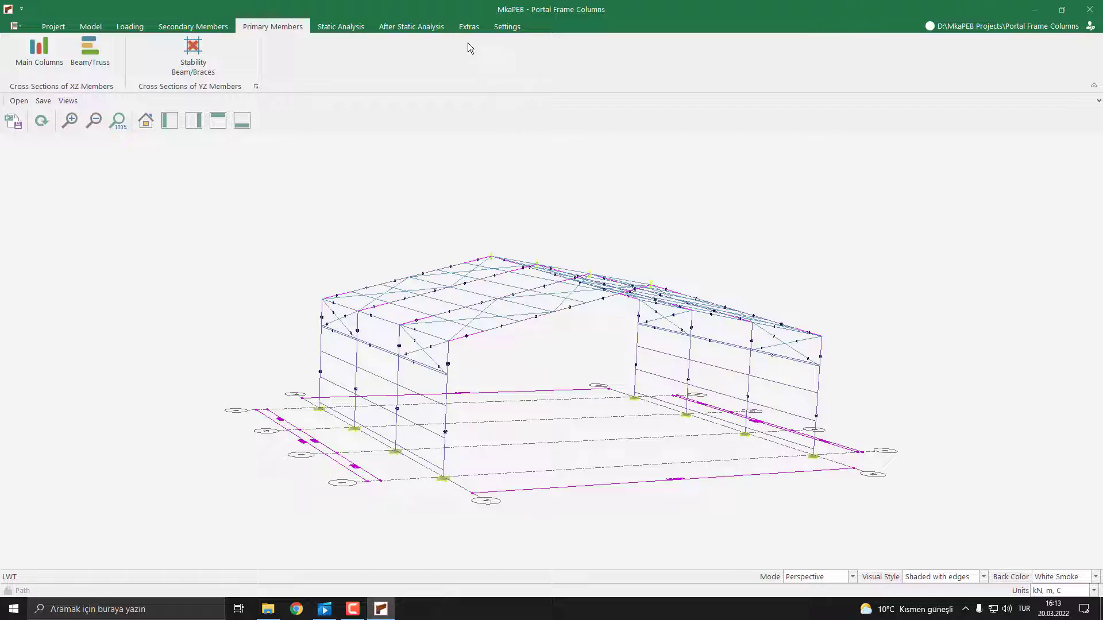
left_click(428, 28)
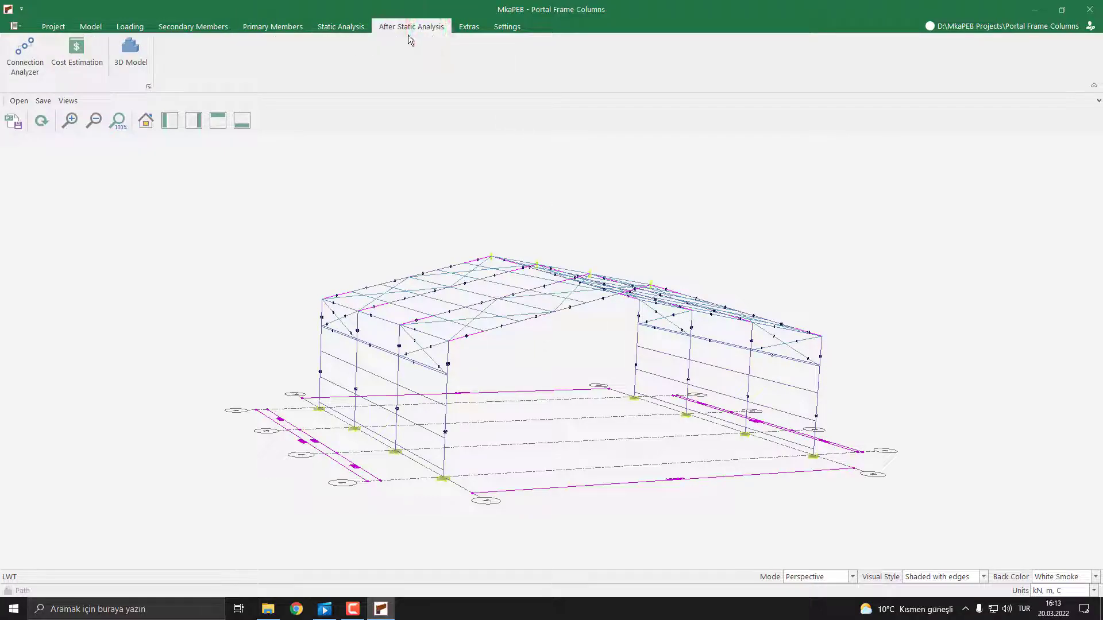
left_click(470, 29)
left_click(419, 28)
left_click(78, 73)
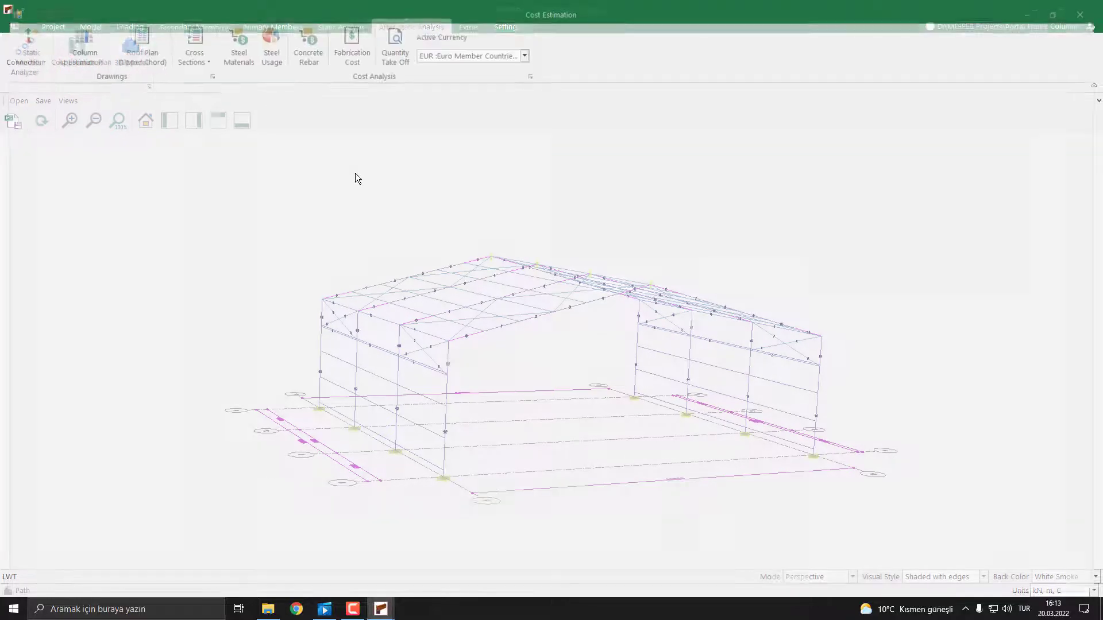
left_click(196, 65)
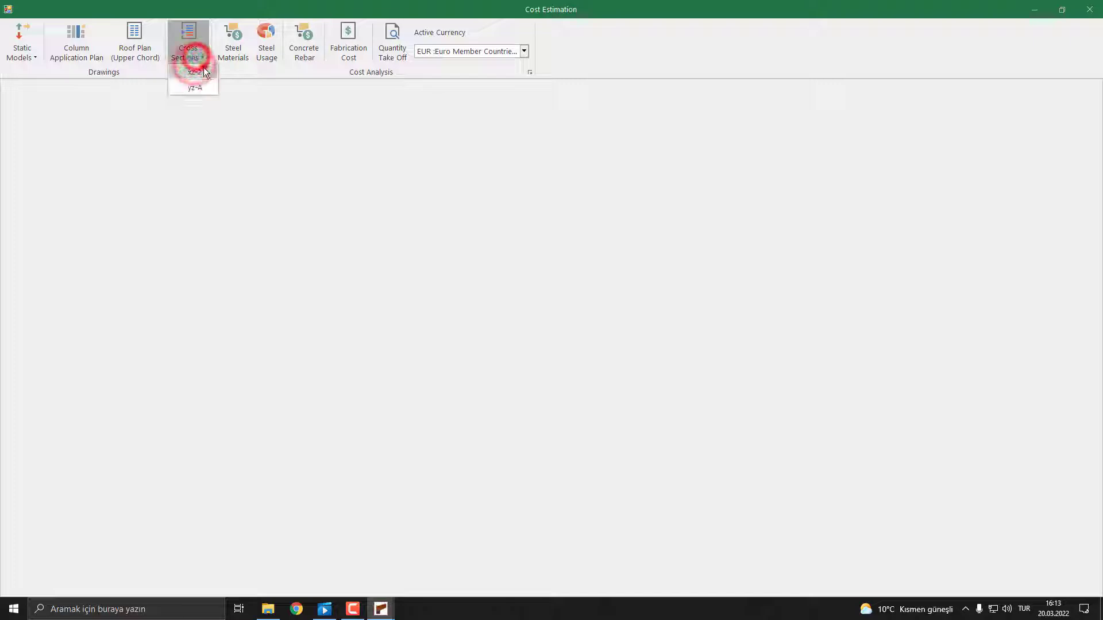
left_click(203, 68)
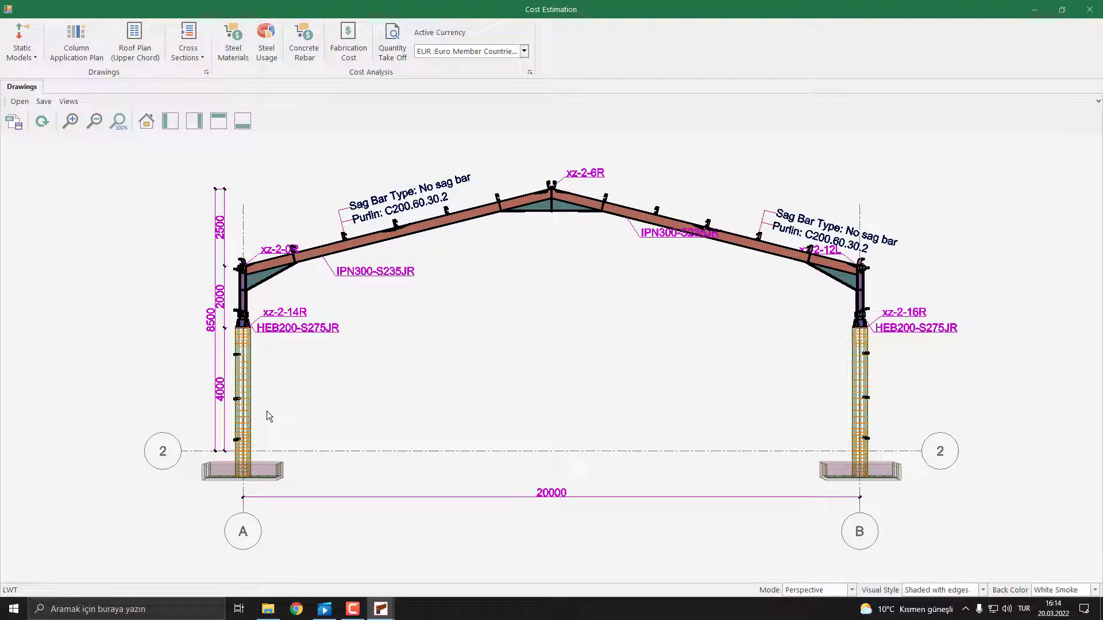
left_click(1089, 9)
Select both main columns on axis xz-2, set their H Steel Part to 4500, and apply the changes.
left_click(258, 27)
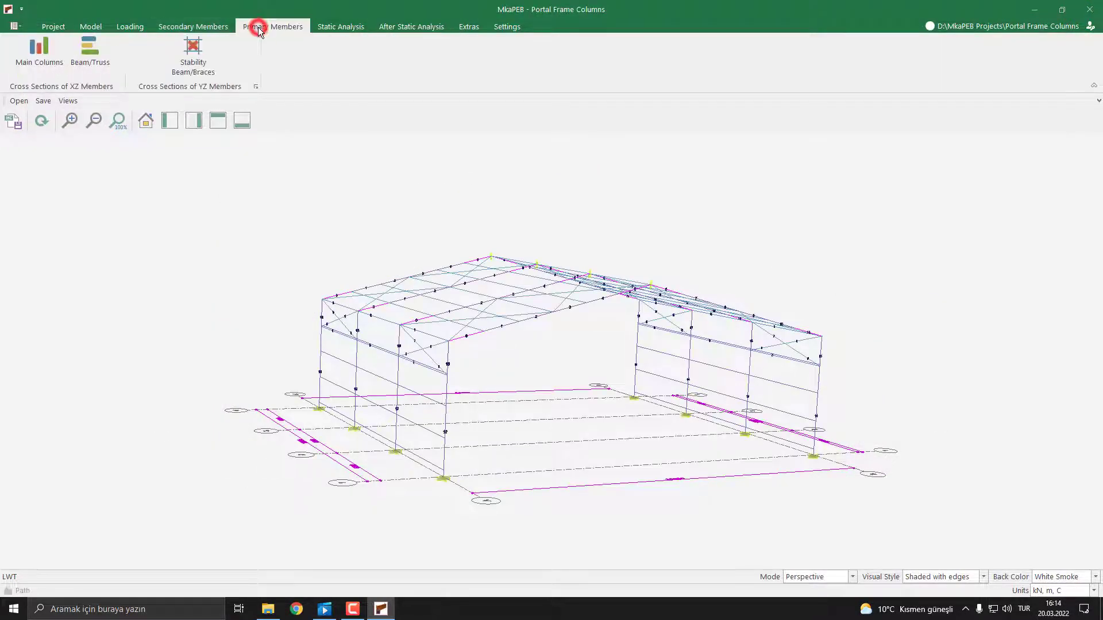
left_click(42, 66)
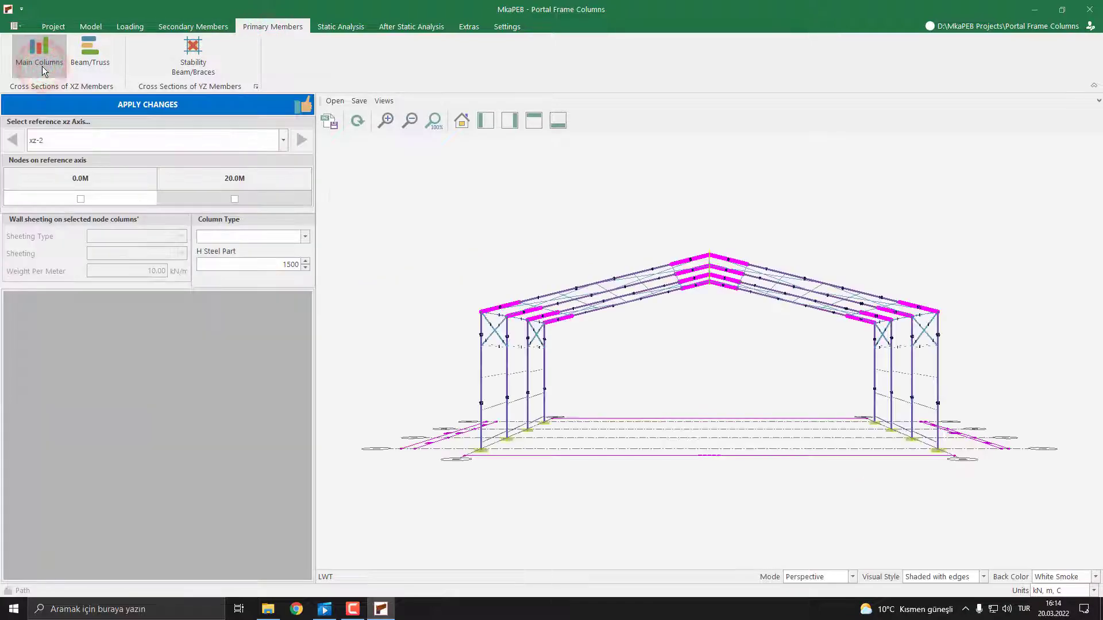
left_click(80, 199)
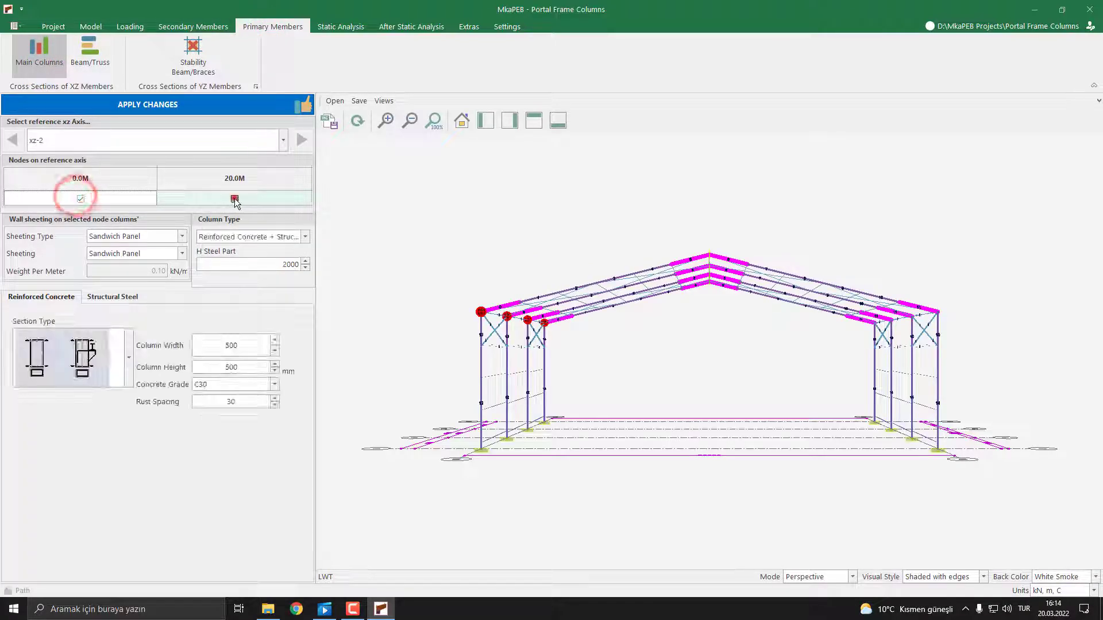
left_click(235, 198)
left_click(245, 263)
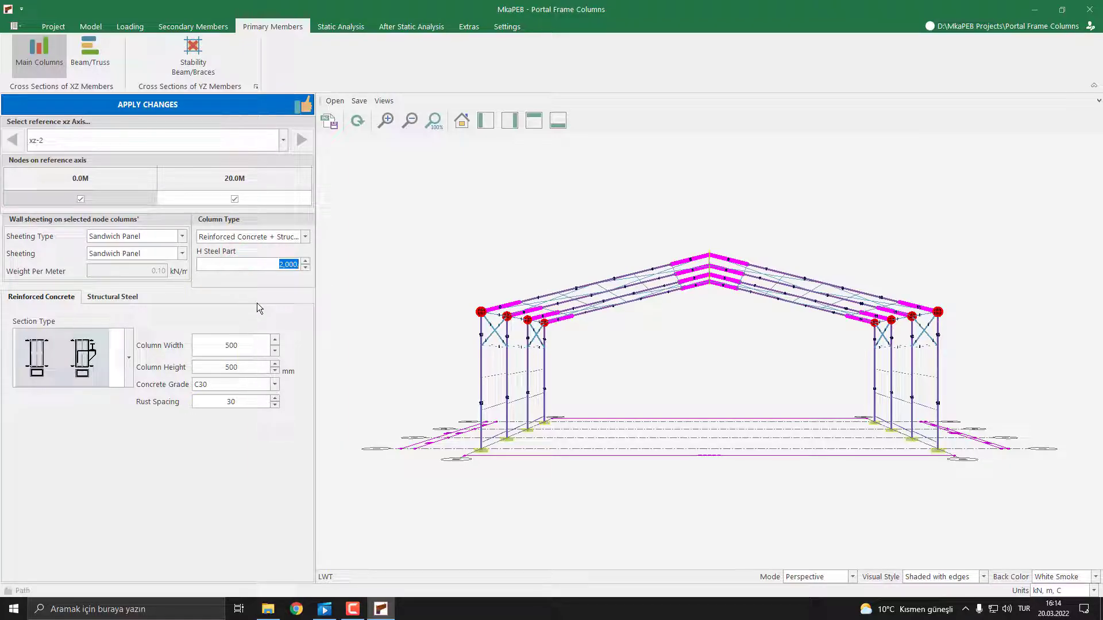
type("4500")
left_click(166, 110)
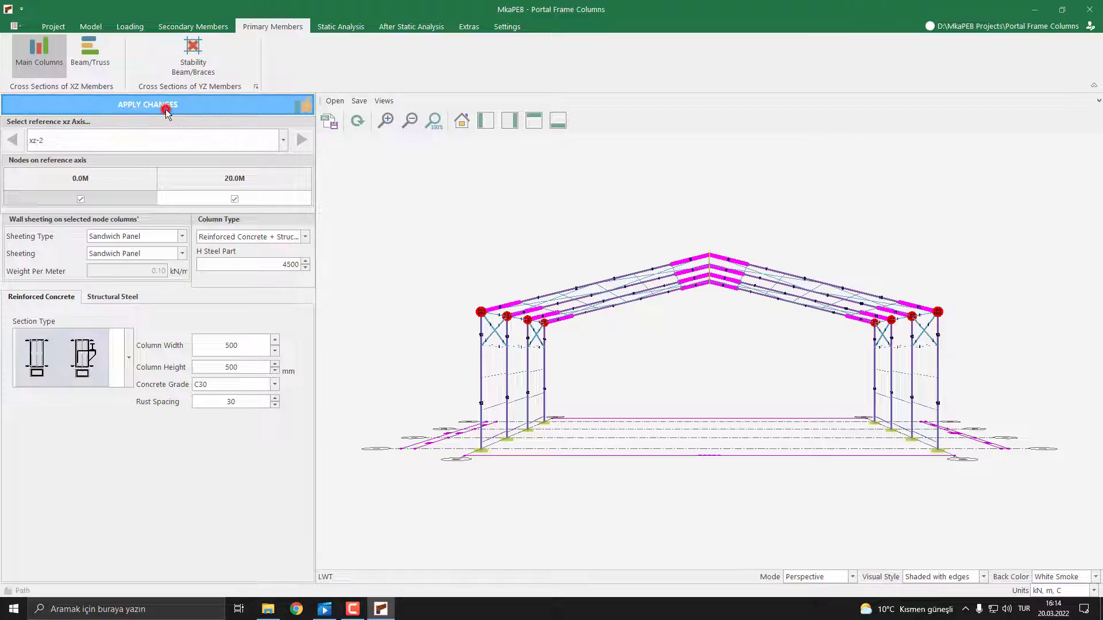
Open the xz-2 cross-section drawing in Cost Estimation to check the columns with the 4500 steel part.
middle_click_drag(390, 329, 431, 271)
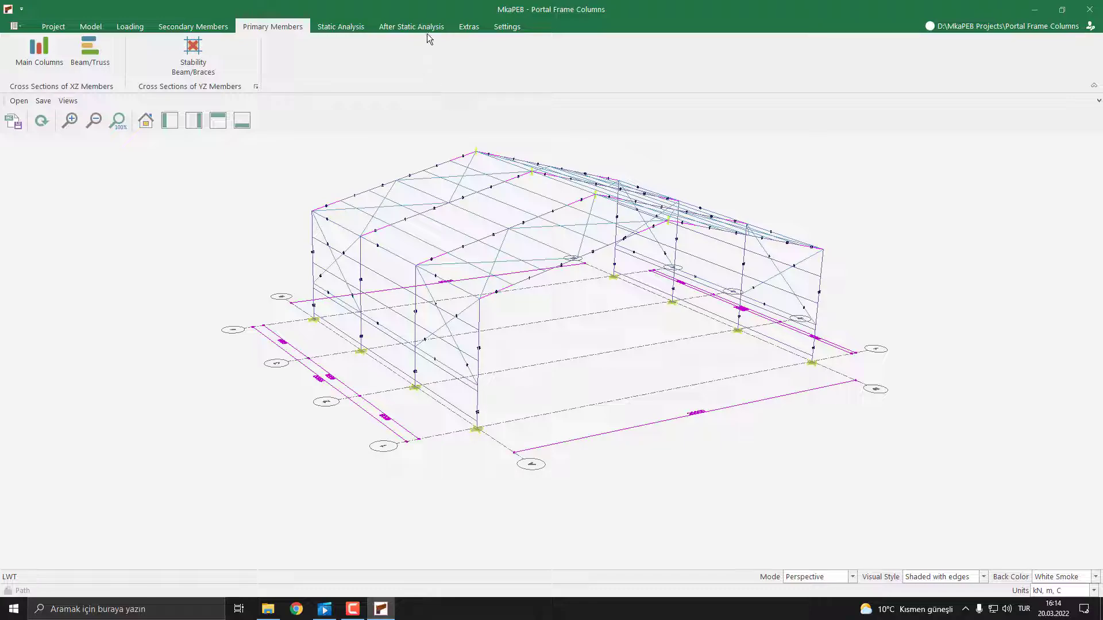
left_click(440, 26)
left_click(69, 57)
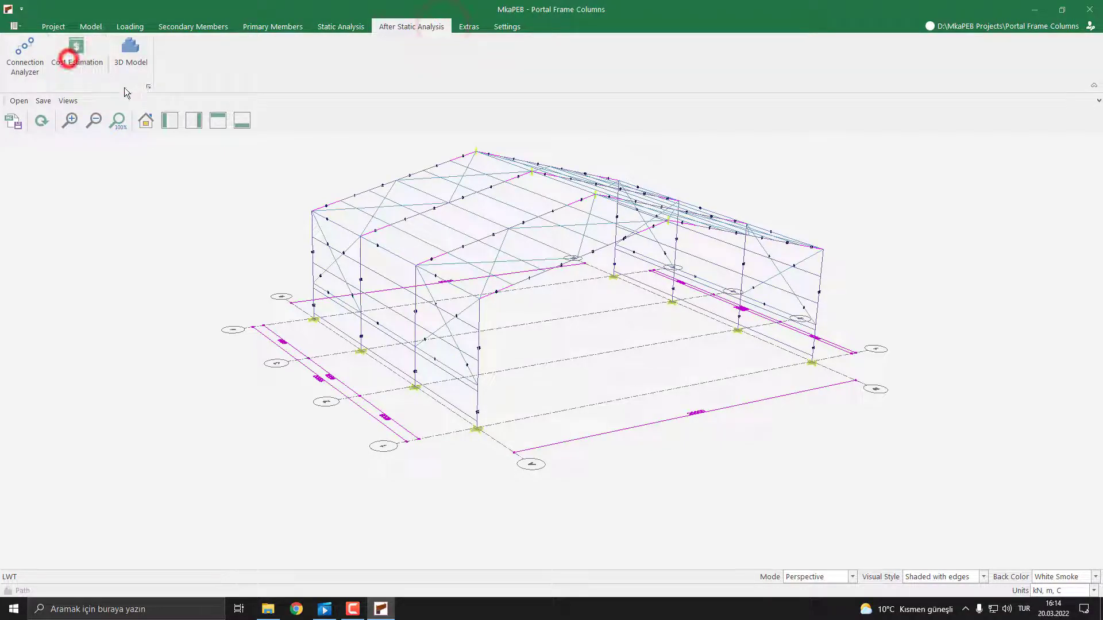
left_click(172, 59)
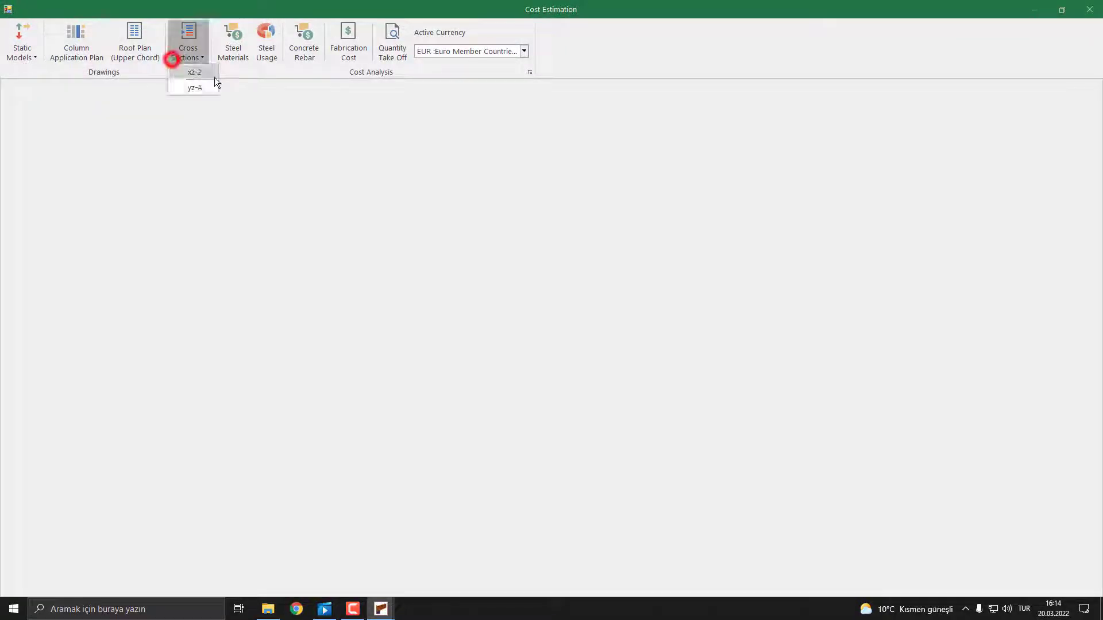
left_click(214, 77)
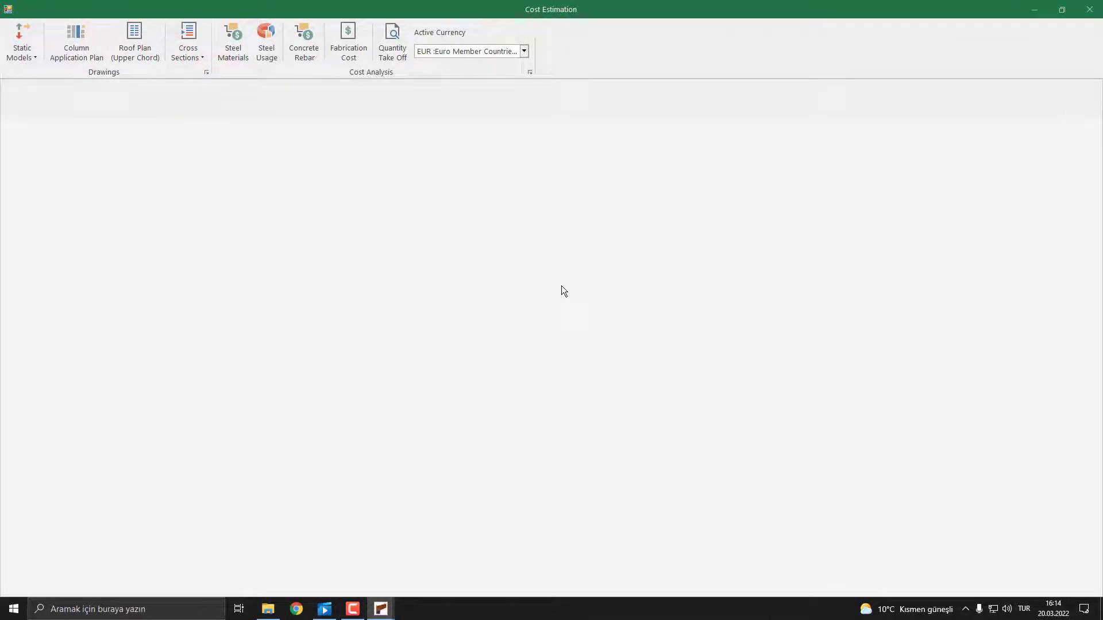